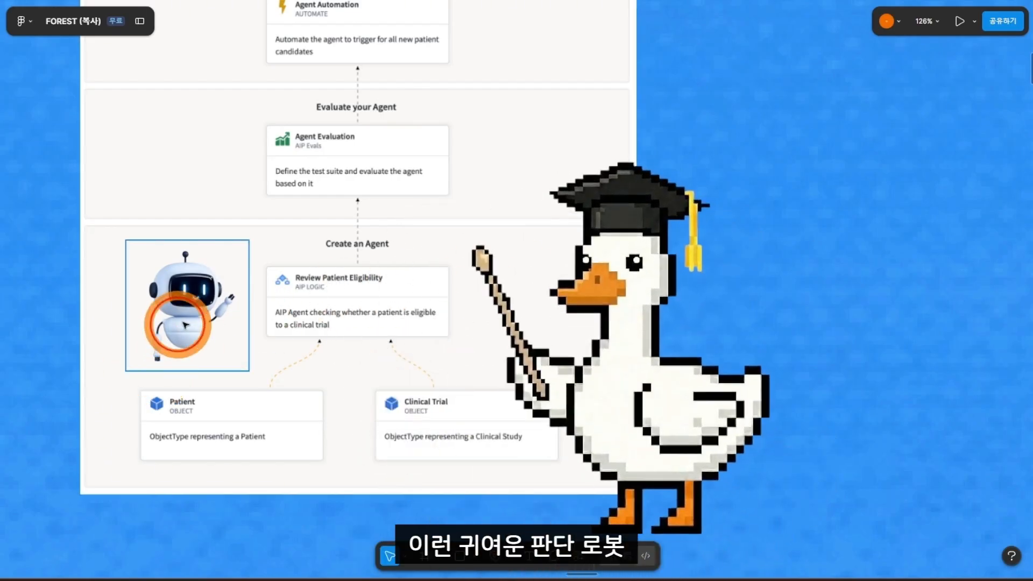
Step: Move the robot image so it sits beside the Review Patient Eligibility card in the Create an Agent section
click(199, 327)
drag(199, 329, 224, 322)
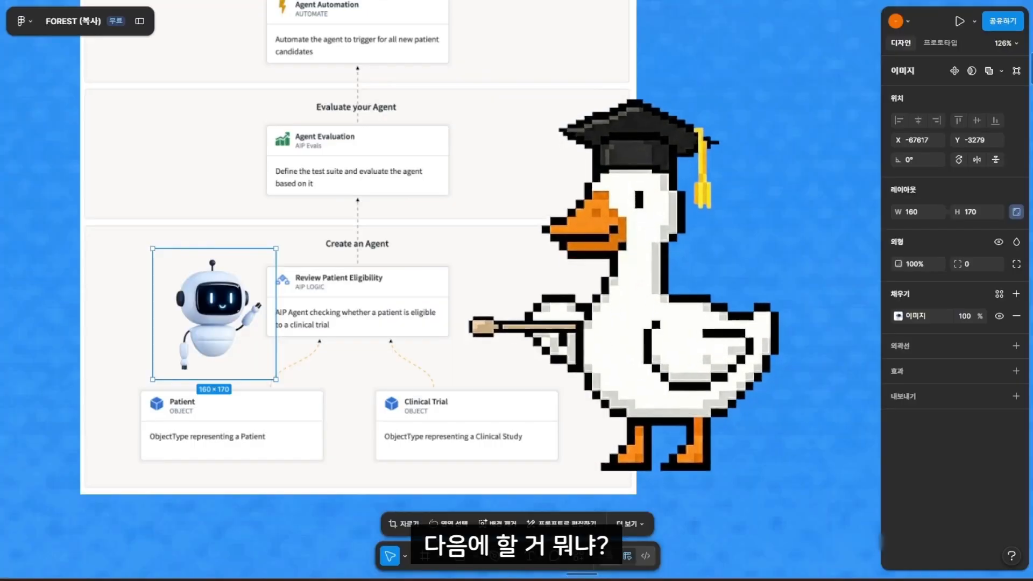
Step: Examine the Evaluate your Agent stage and its Agent Evaluation card in the workflow diagram, along with the neighbouring stages
scroll(336, 142, up, 3)
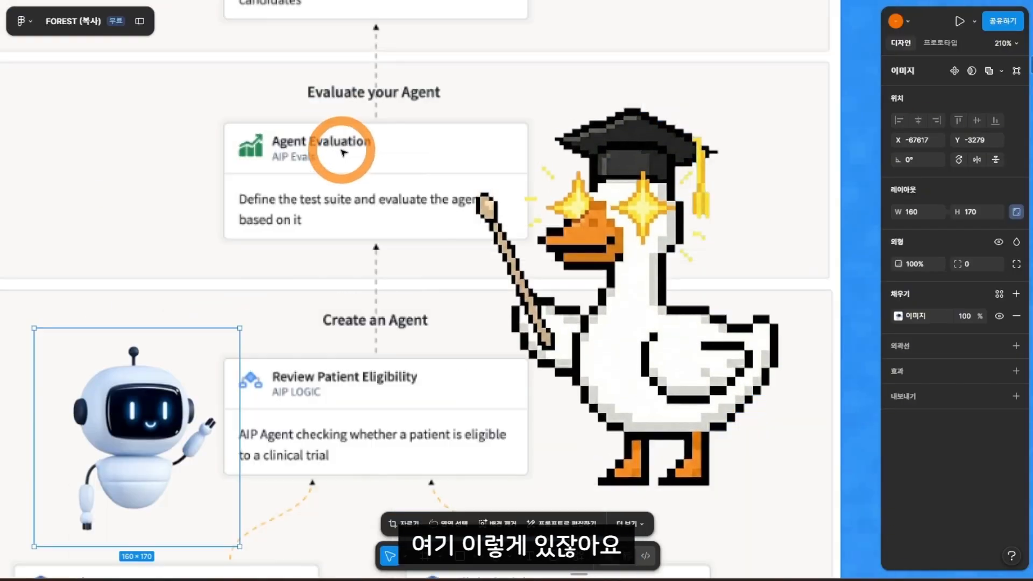
drag(343, 152, 280, 199)
scroll(411, 272, up, 1)
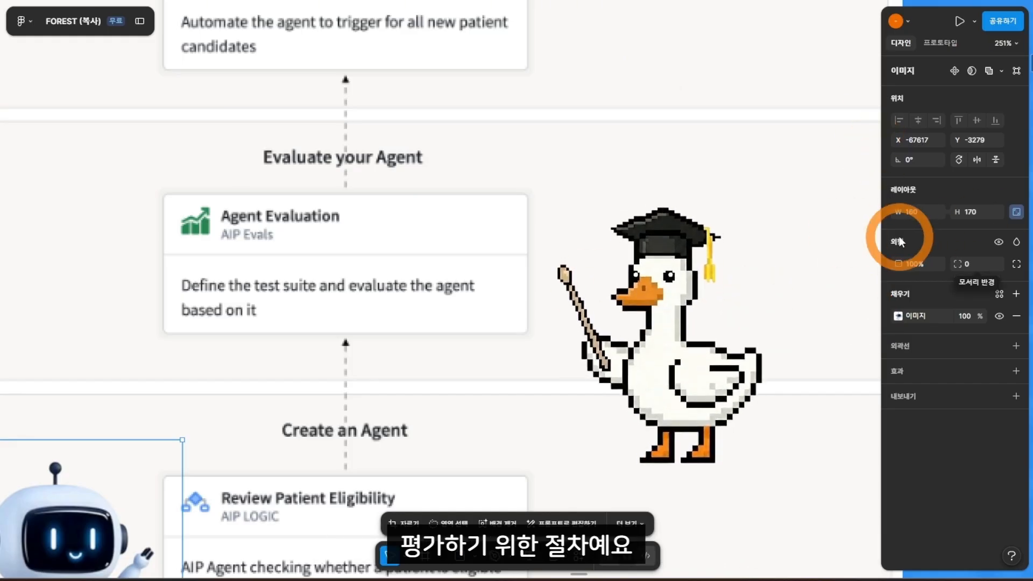
scroll(758, 262, down, 3)
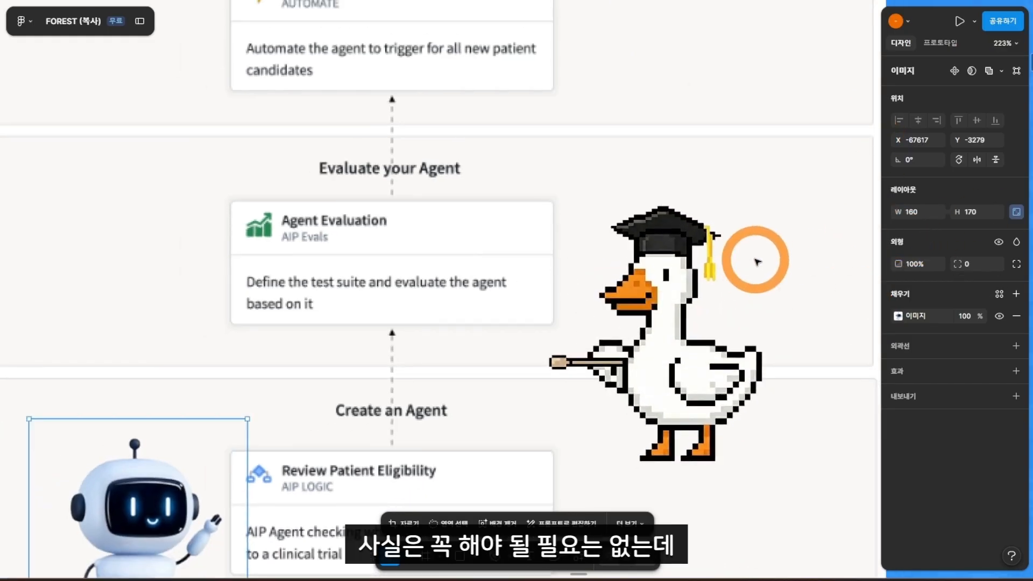
scroll(711, 223, up, 2)
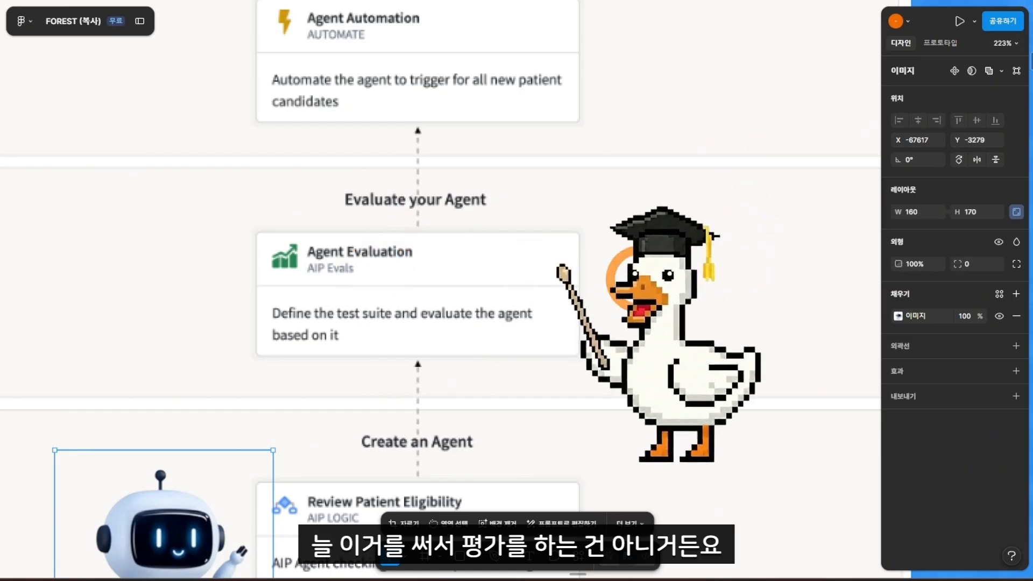
scroll(483, 235, down, 2)
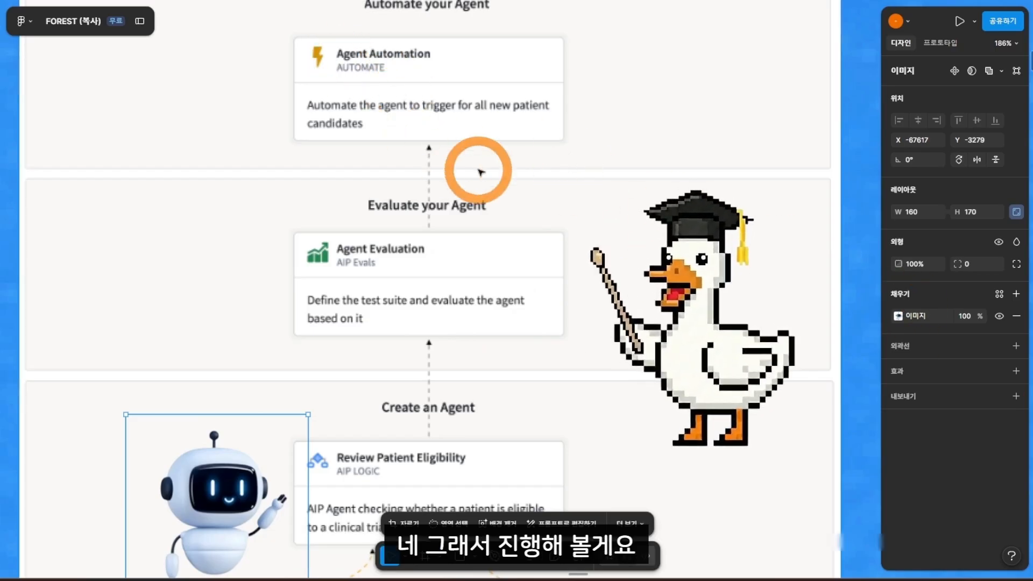
scroll(478, 171, down, 3)
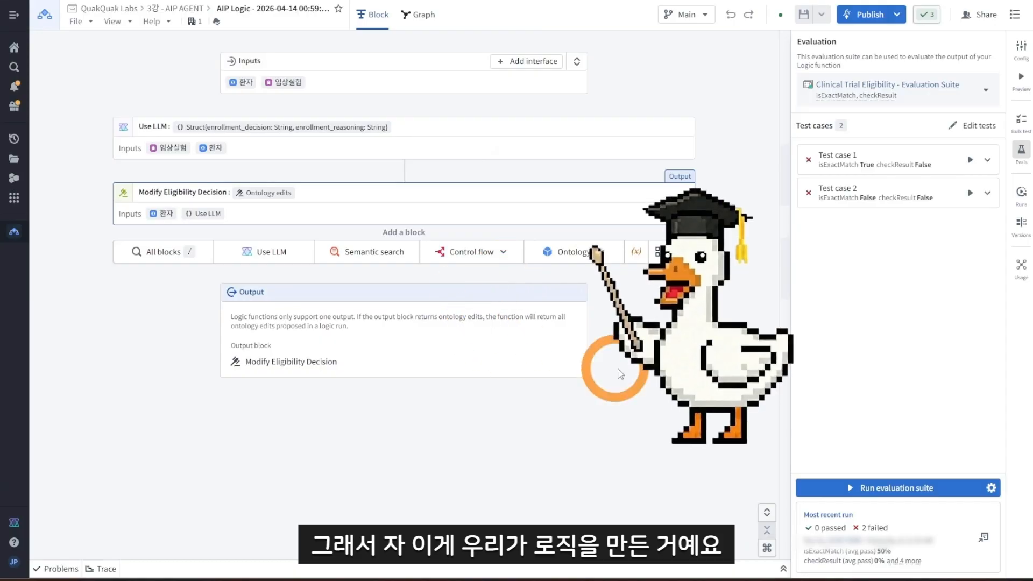
Step: Switch to AIP Logic and run a preview of the logic with the first listed patient and the Glycurex for Type 2 Diabetes trial
click(1021, 78)
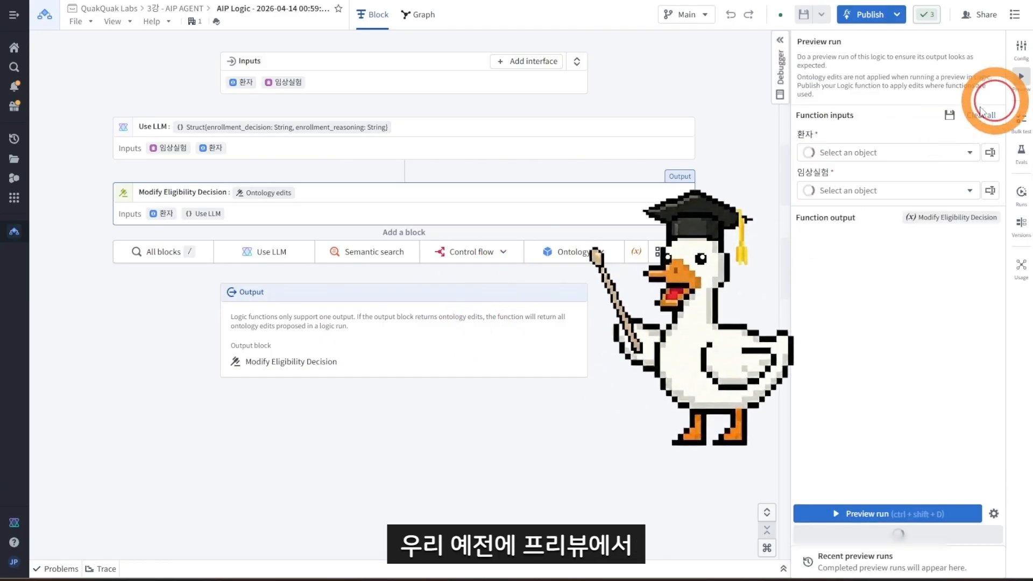
click(866, 153)
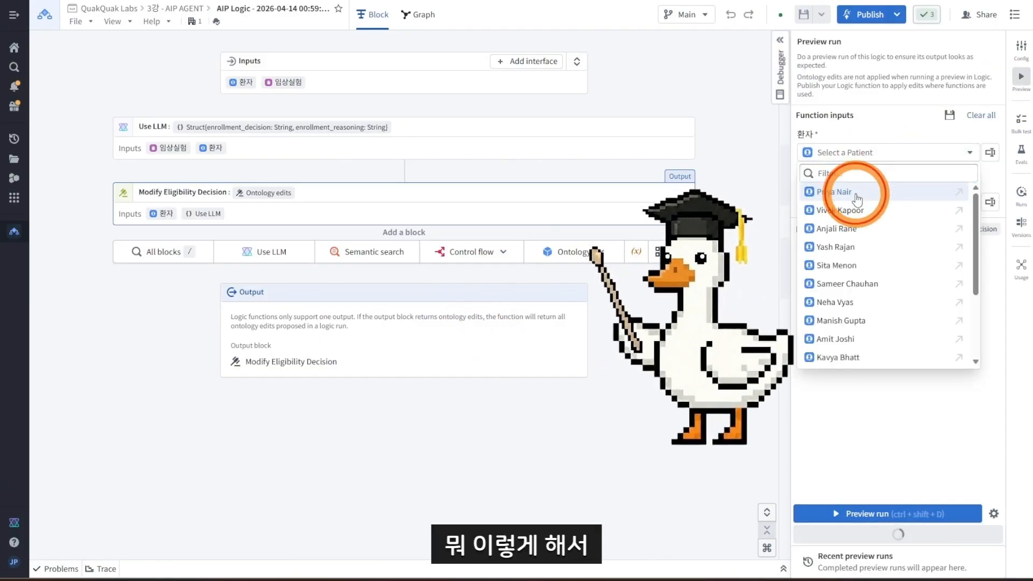
click(856, 195)
click(856, 192)
click(884, 230)
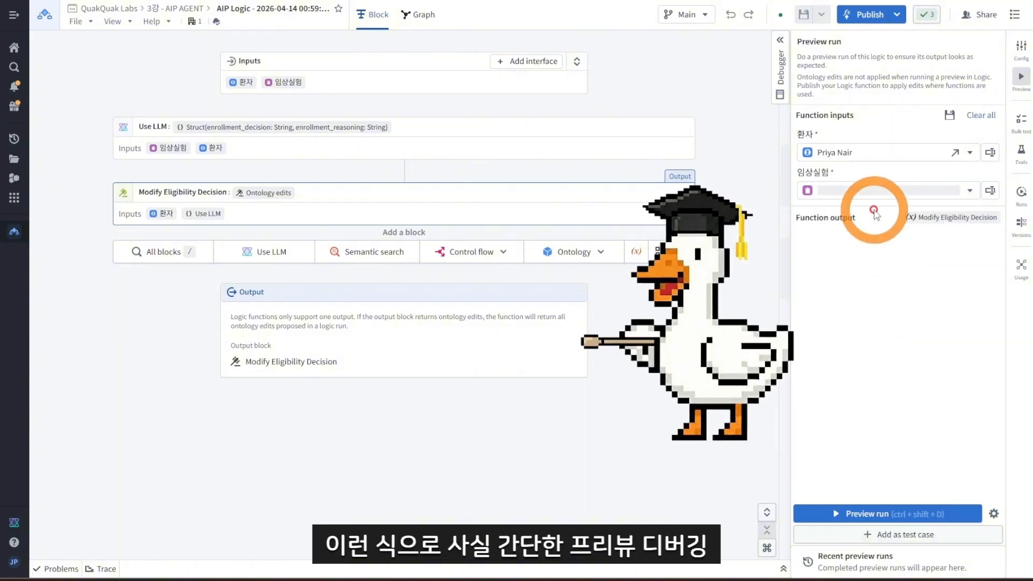
click(858, 514)
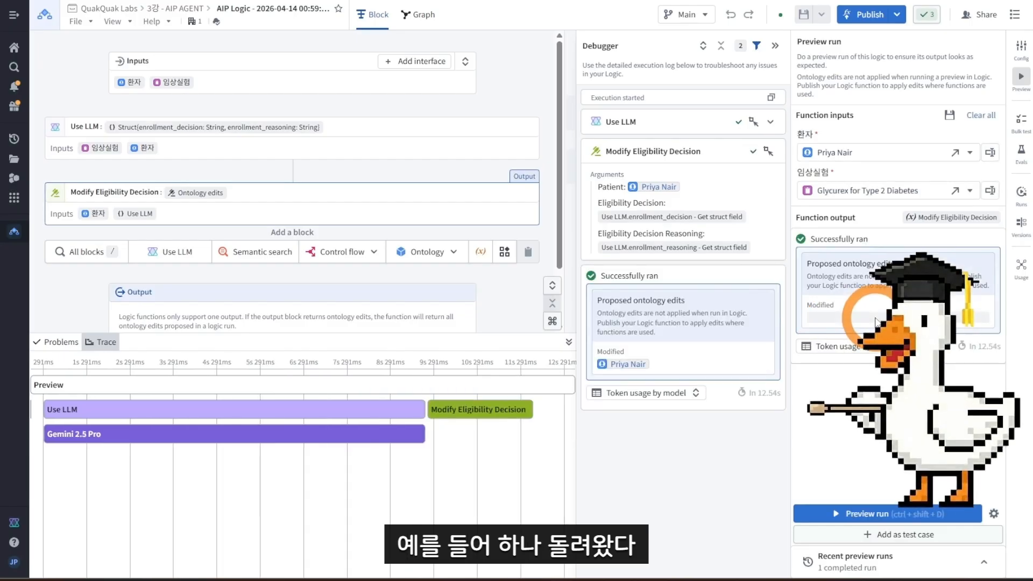
mouse_move(639, 370)
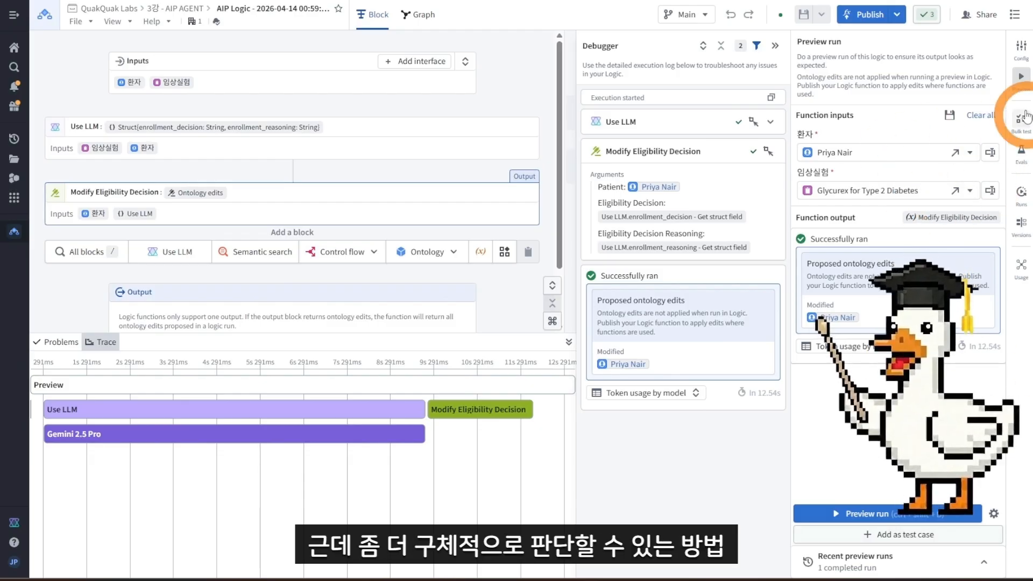
Step: Create a new evaluation suite with manually set up tests, named 테스트용, in the 3강 - AIP AGENT folder
click(1021, 162)
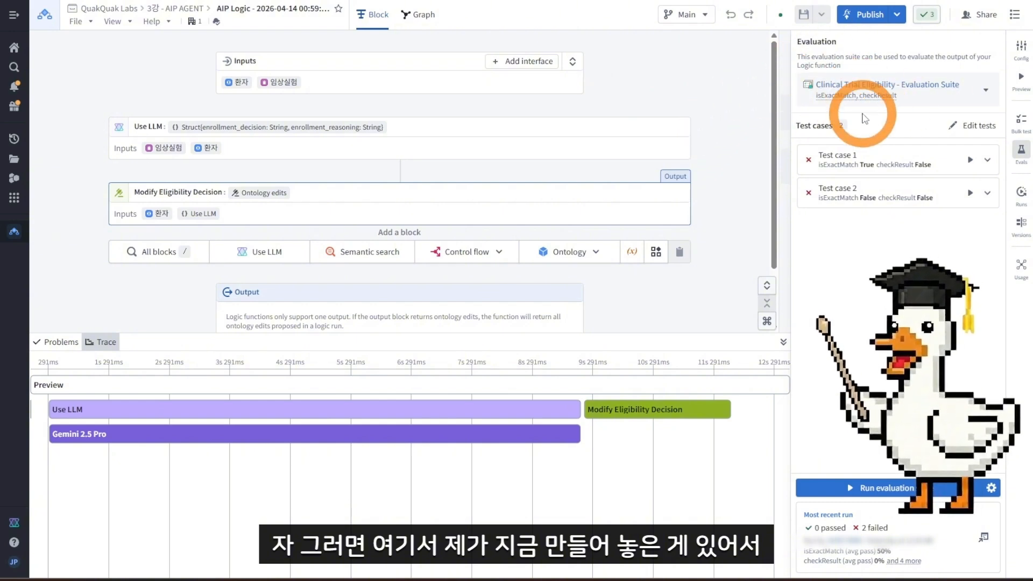
click(986, 92)
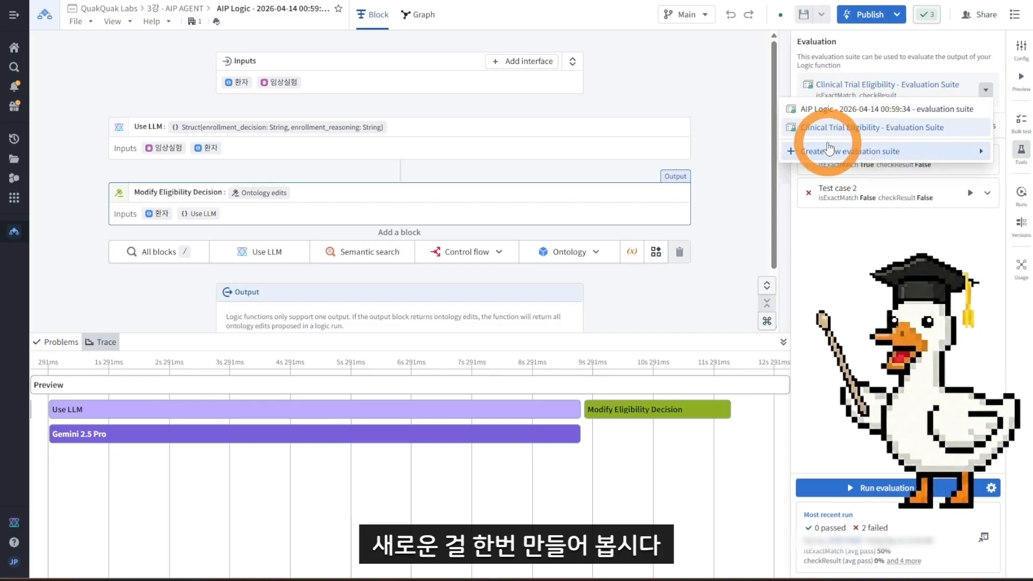
click(887, 158)
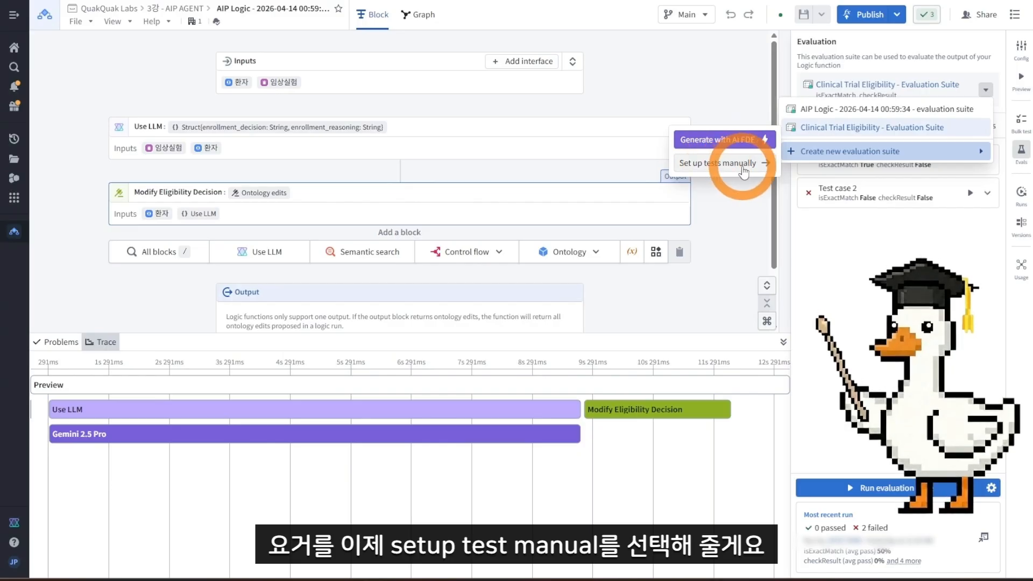
click(766, 168)
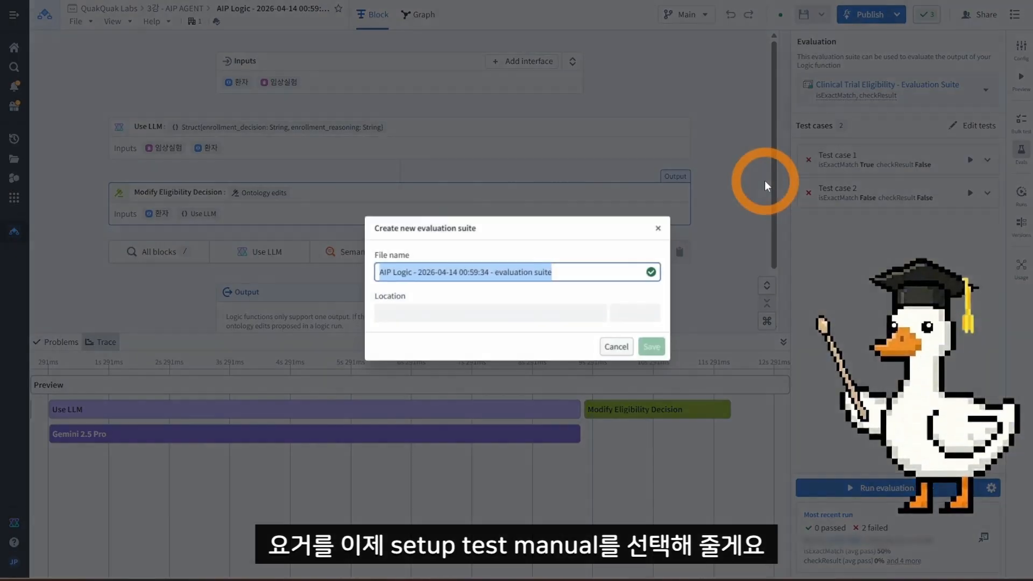
click(563, 267)
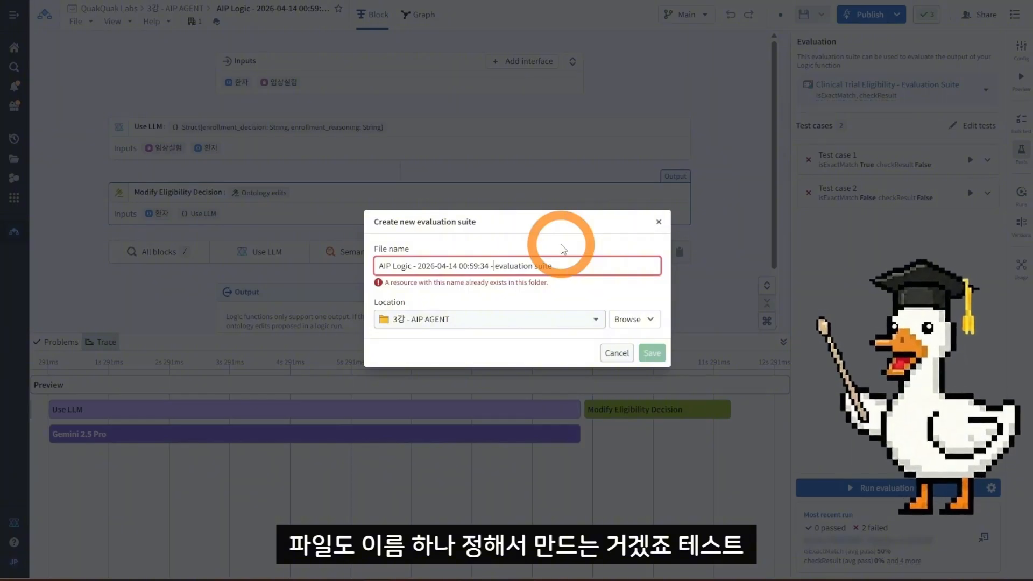
text(테스트용)
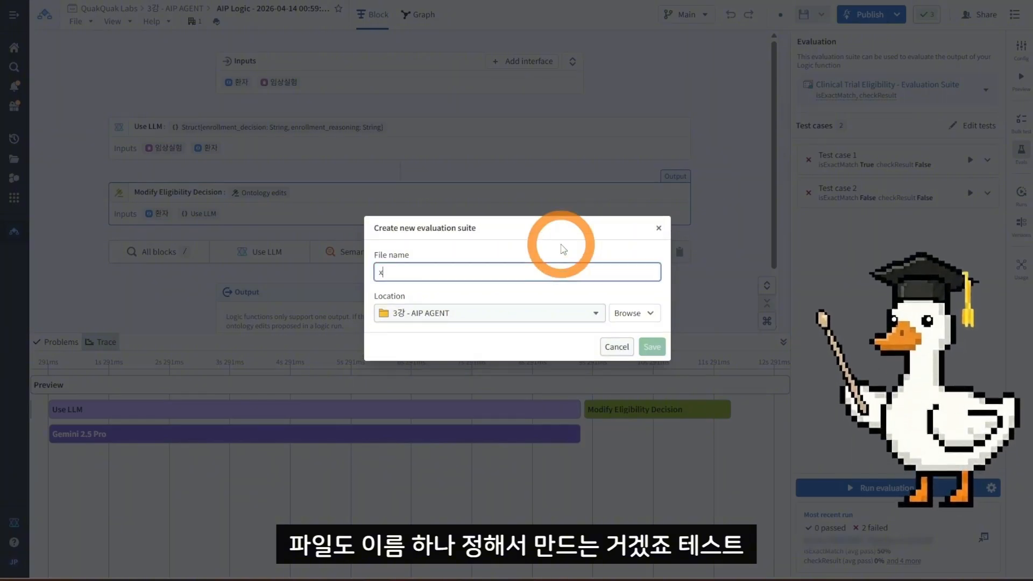
click(659, 348)
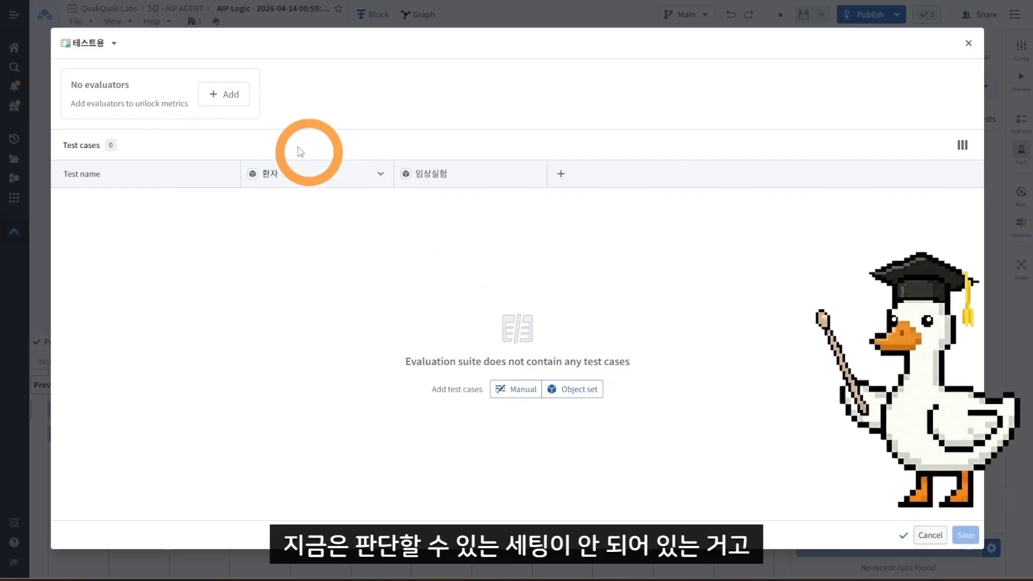
Step: Read through the descriptions of the built-in evaluators available for the suite, such as Regex match, Keyword checker and Levenshtein distance
click(216, 97)
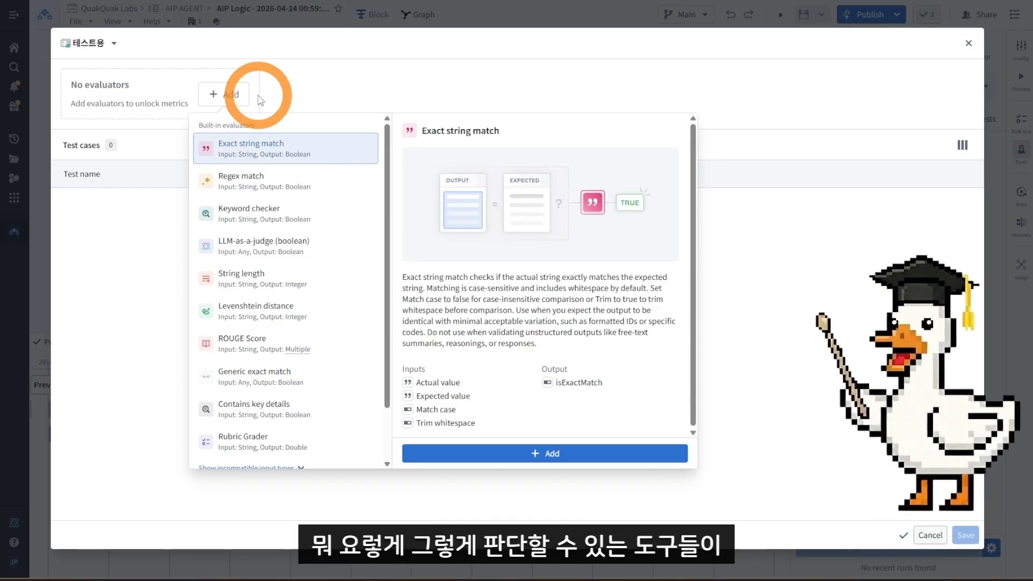
scroll(301, 420, down, 2)
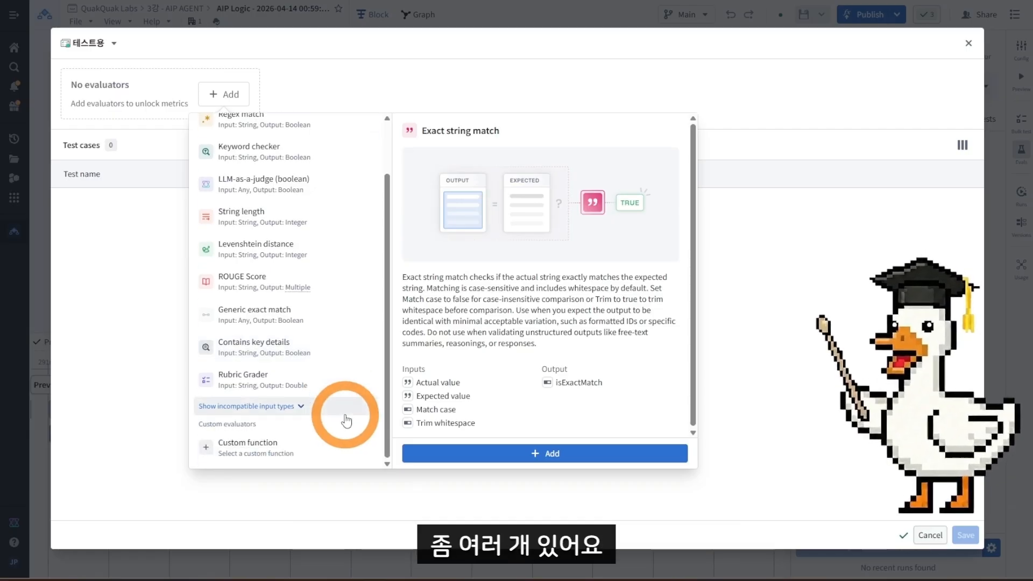
scroll(346, 420, up, 2)
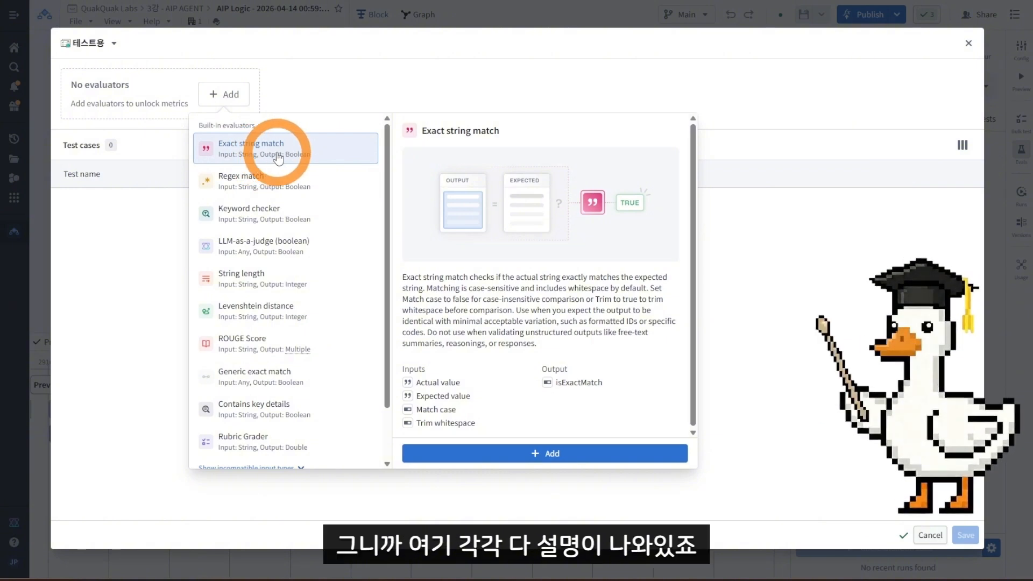
click(266, 188)
click(285, 218)
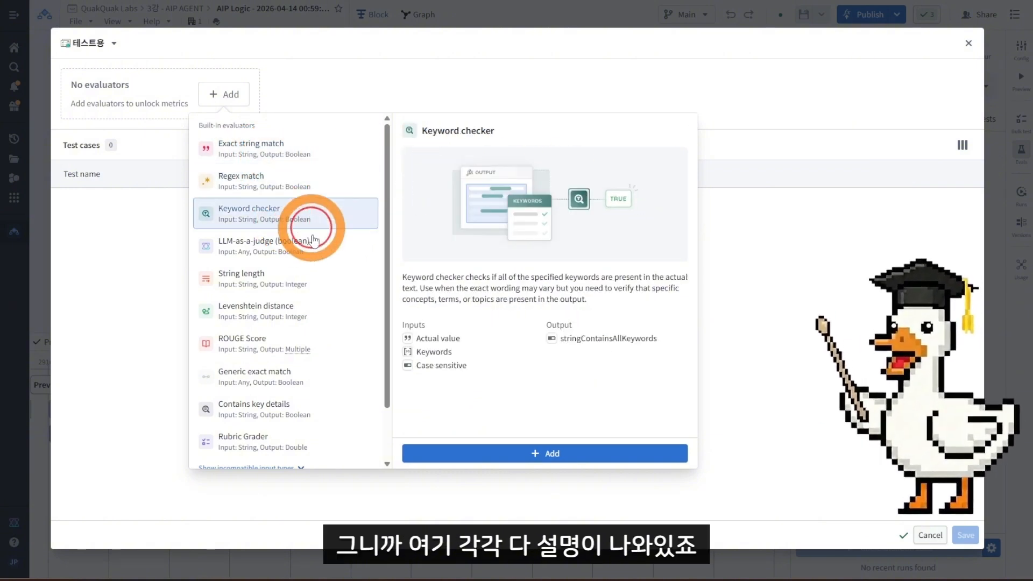
click(269, 246)
click(280, 279)
click(280, 344)
click(282, 370)
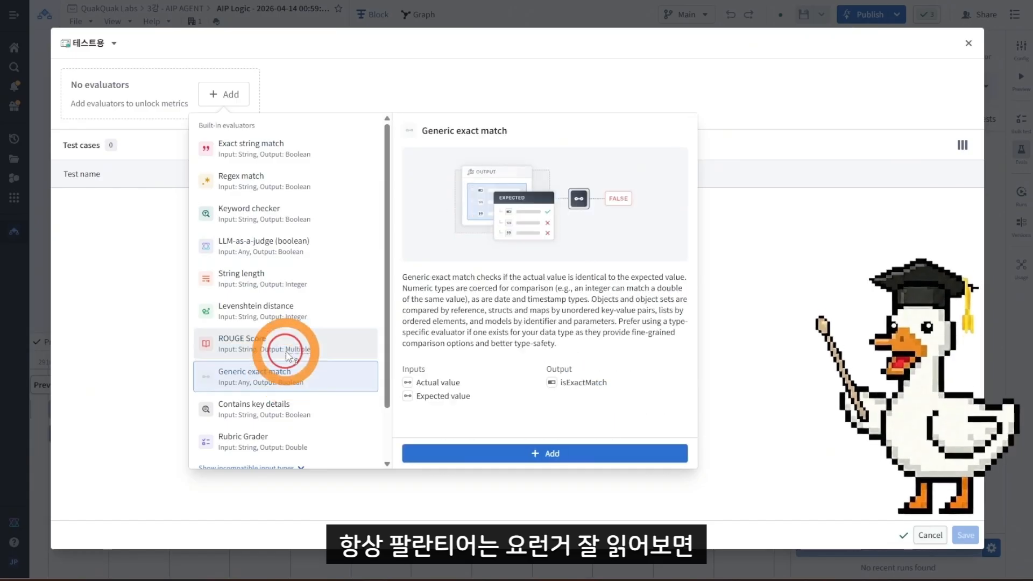
click(300, 400)
click(308, 313)
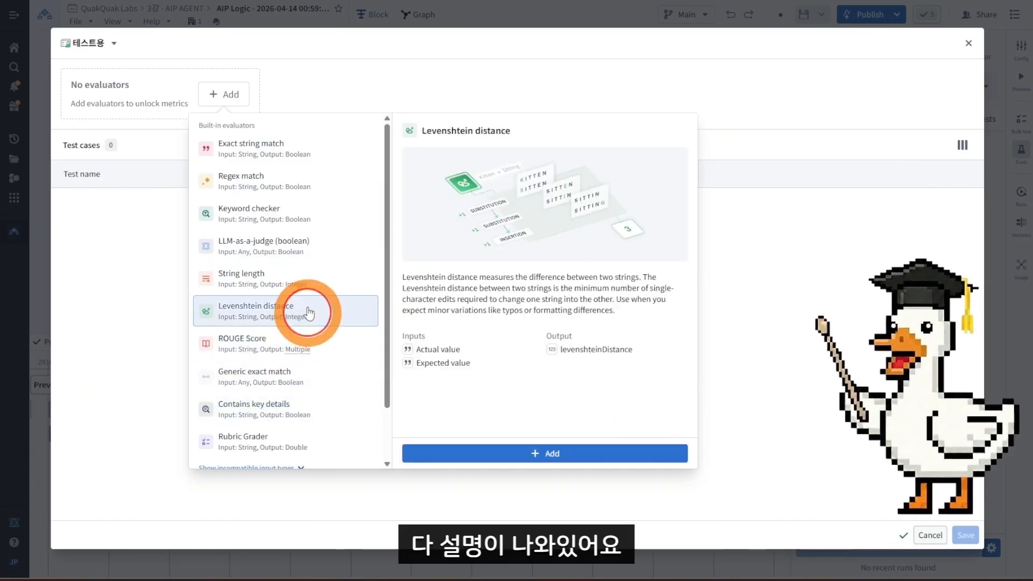
click(300, 274)
click(307, 243)
click(298, 207)
click(296, 184)
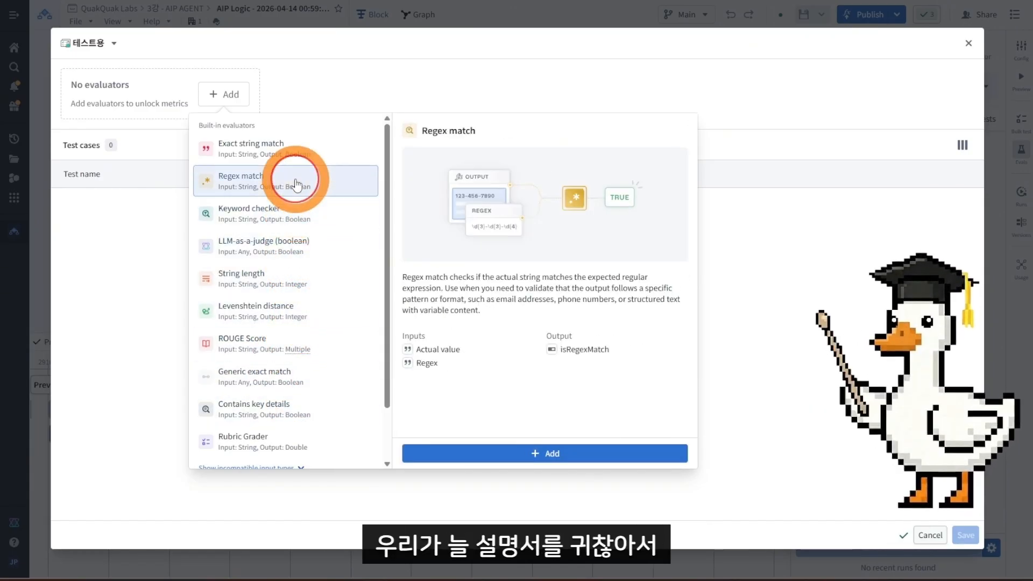
click(296, 161)
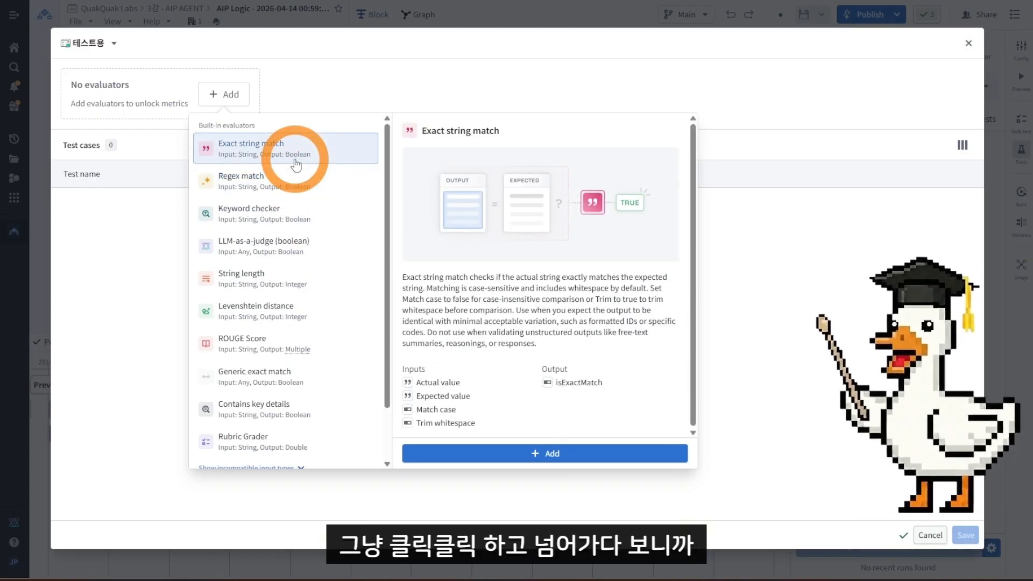
click(295, 182)
click(290, 215)
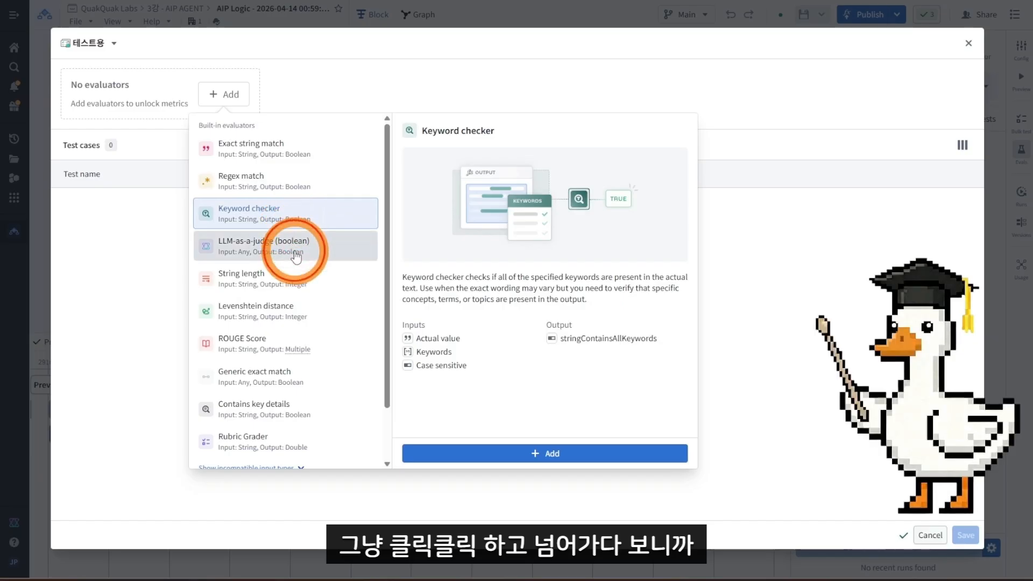
click(296, 279)
click(304, 345)
click(317, 376)
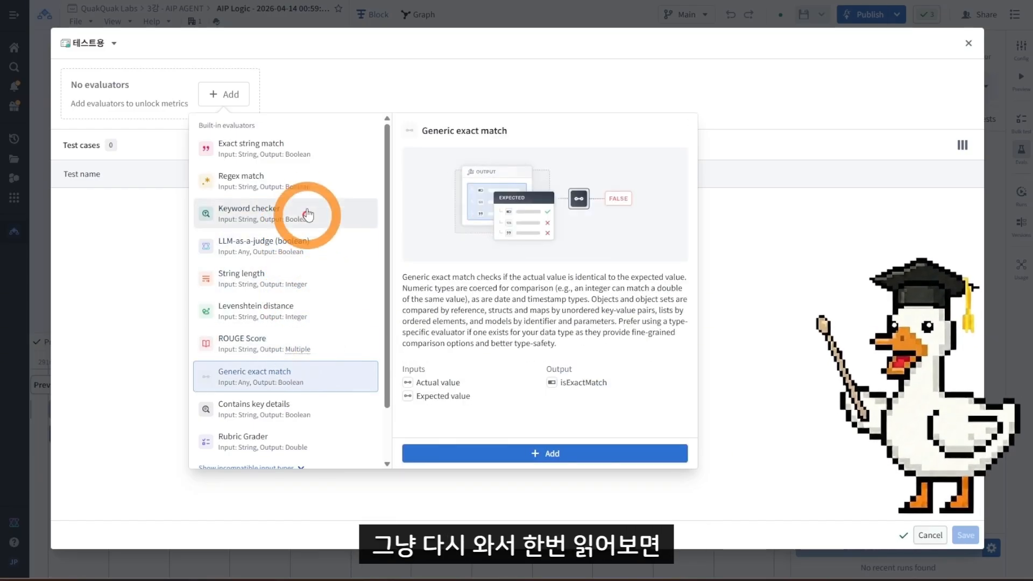
Step: Add an Exact string match evaluator and set its actual value to Use LLM (block).enrollment_decision
click(304, 145)
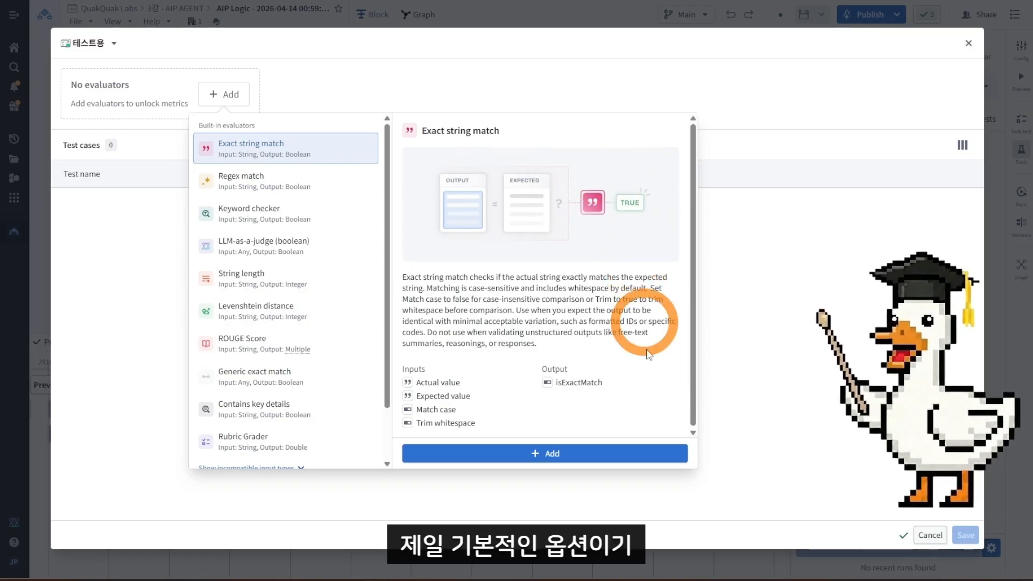
click(585, 458)
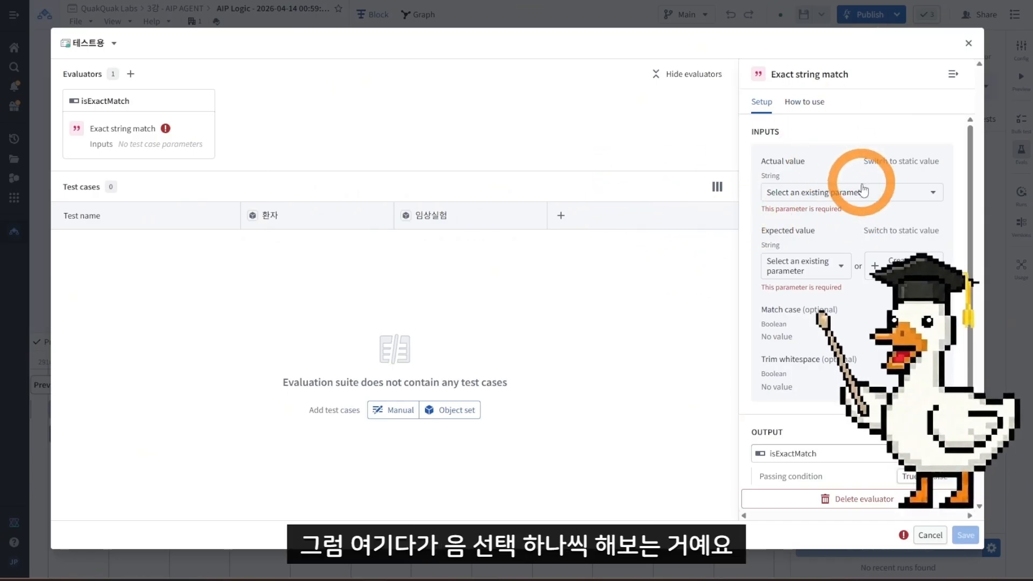
click(835, 198)
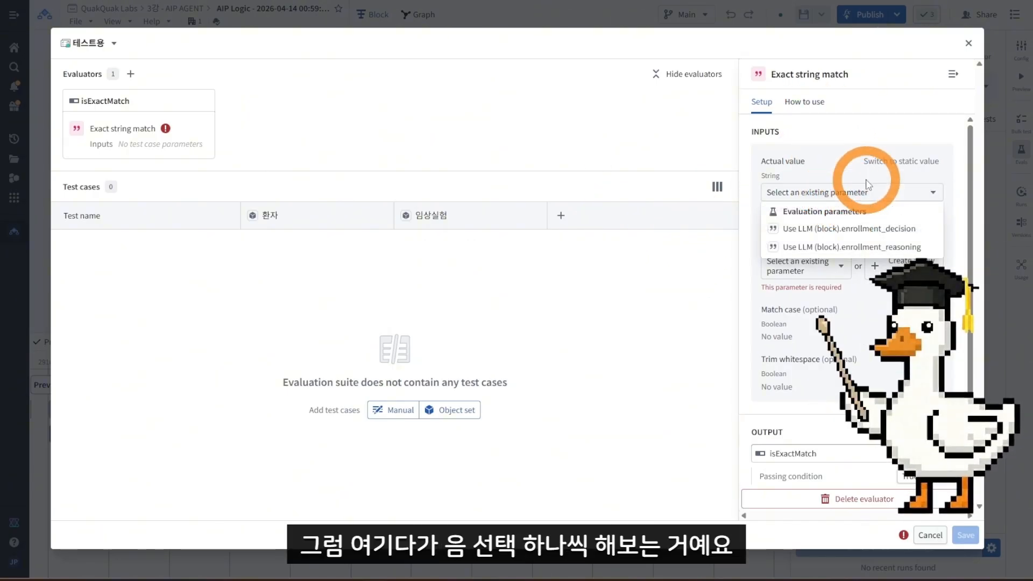
click(813, 191)
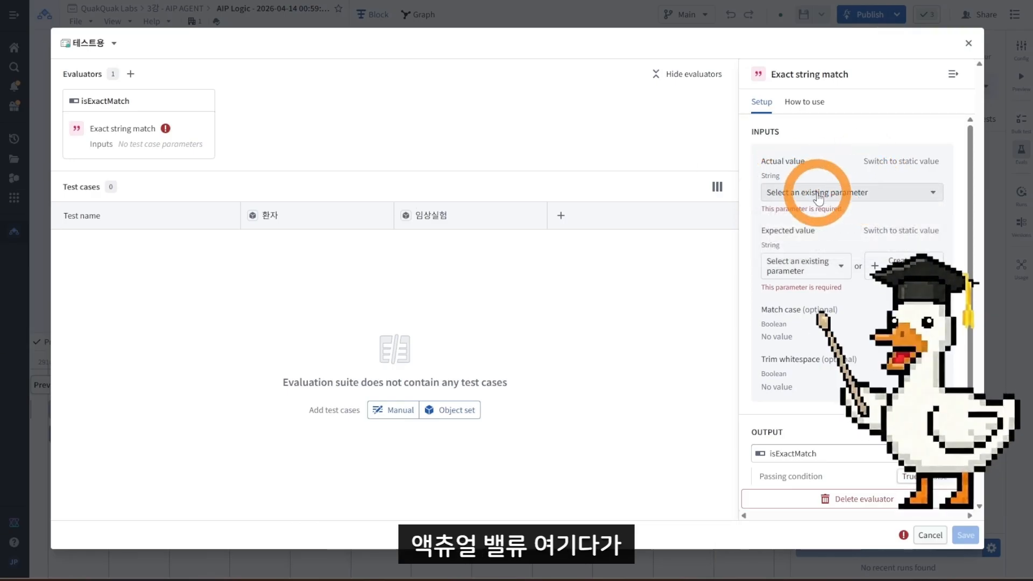
click(818, 194)
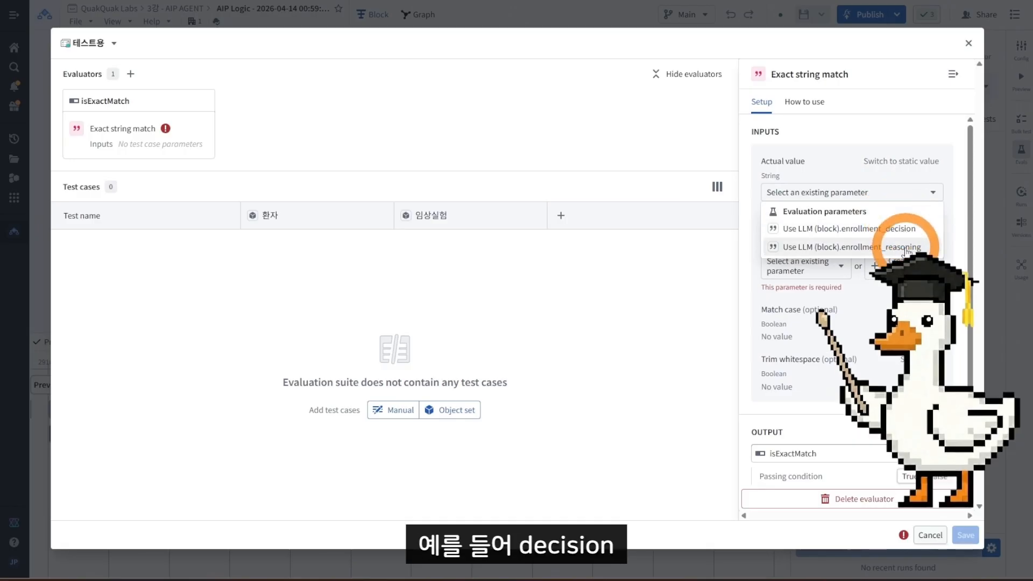
click(893, 237)
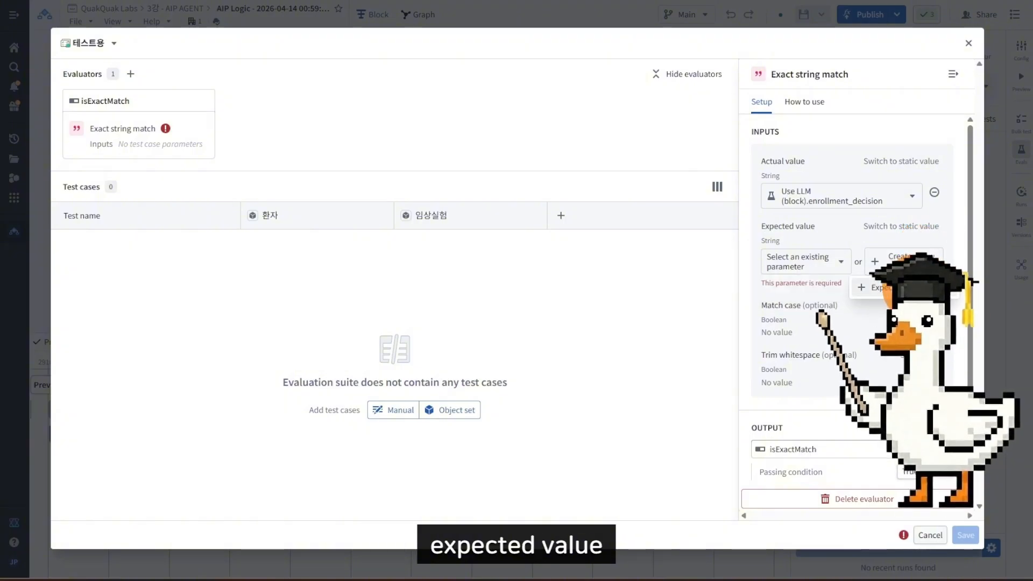
Step: Create an Expected value parameter for the evaluator's expected value and add a first manual test case
click(879, 288)
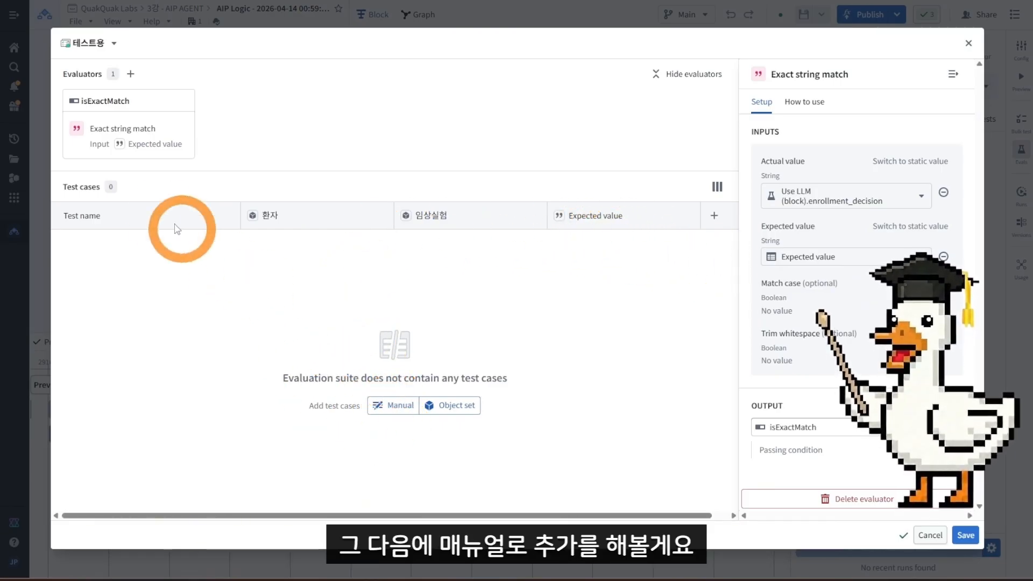
click(399, 408)
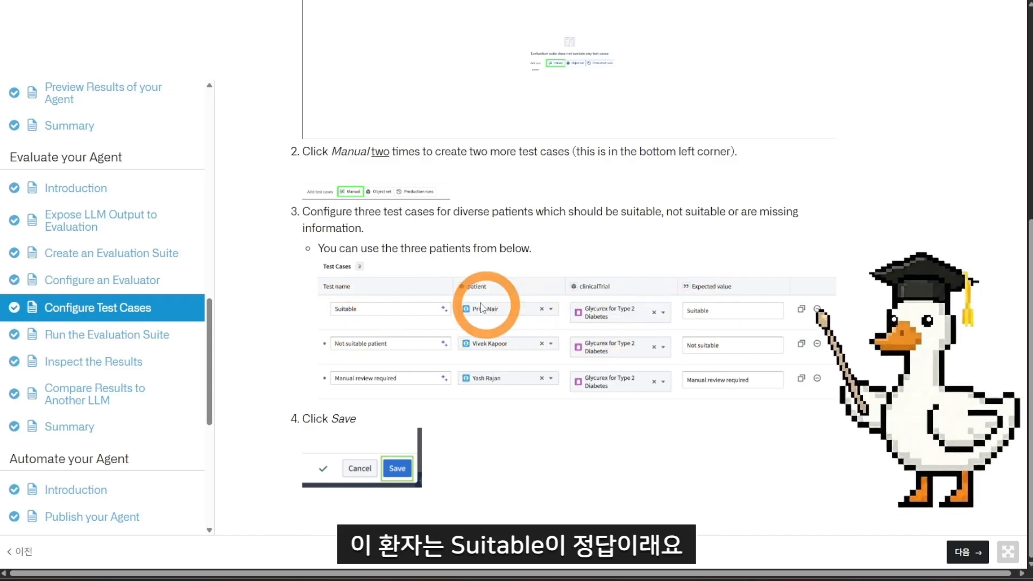
Step: Return to AIP Logic and fill Test case 1 with the guide's Suitable patient, the Glycurex for Type 2 Diabetes trial and expected value Suitable
click(645, 1)
click(564, 2)
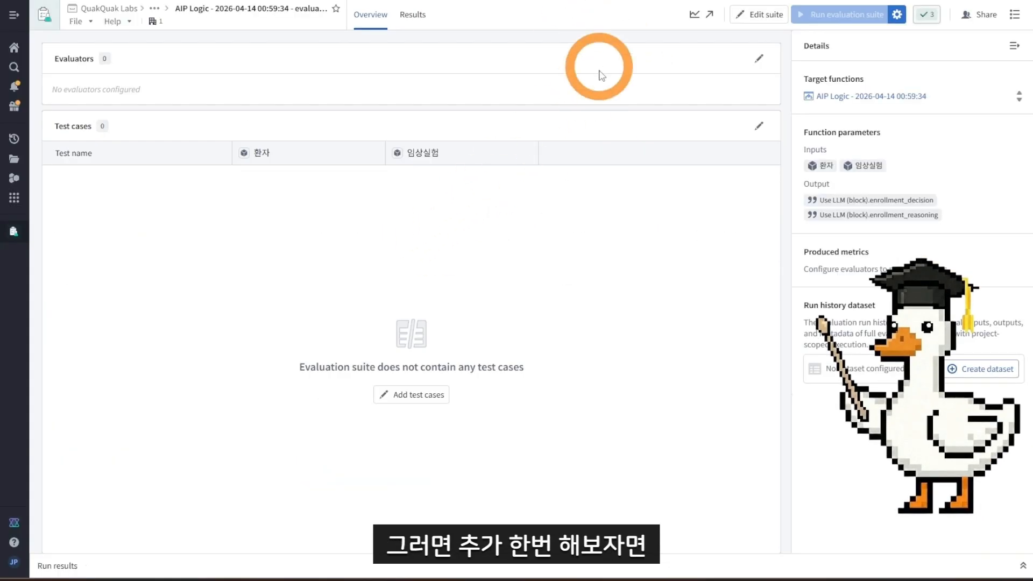
click(420, 394)
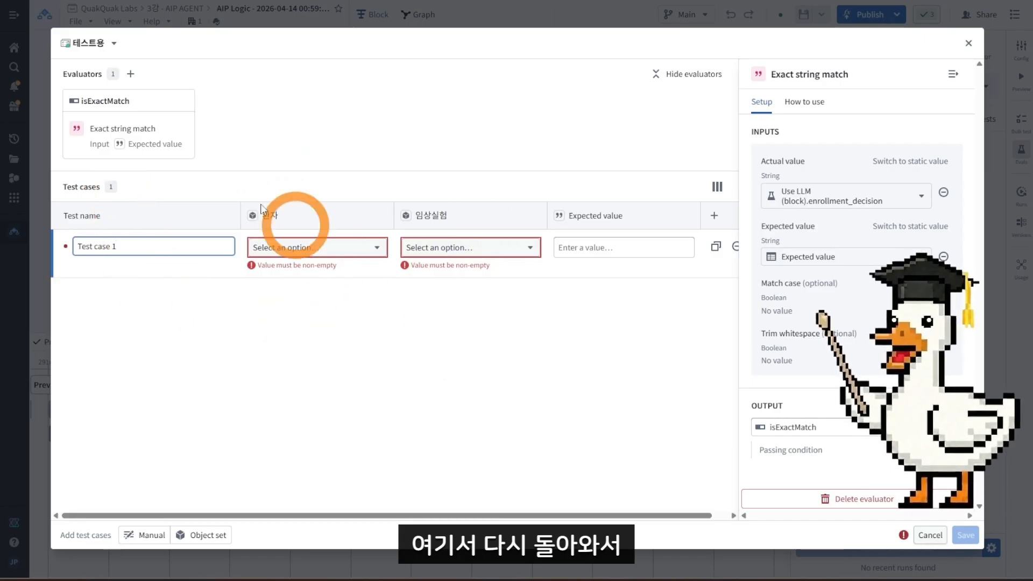
click(358, 249)
scroll(362, 341, down, 10)
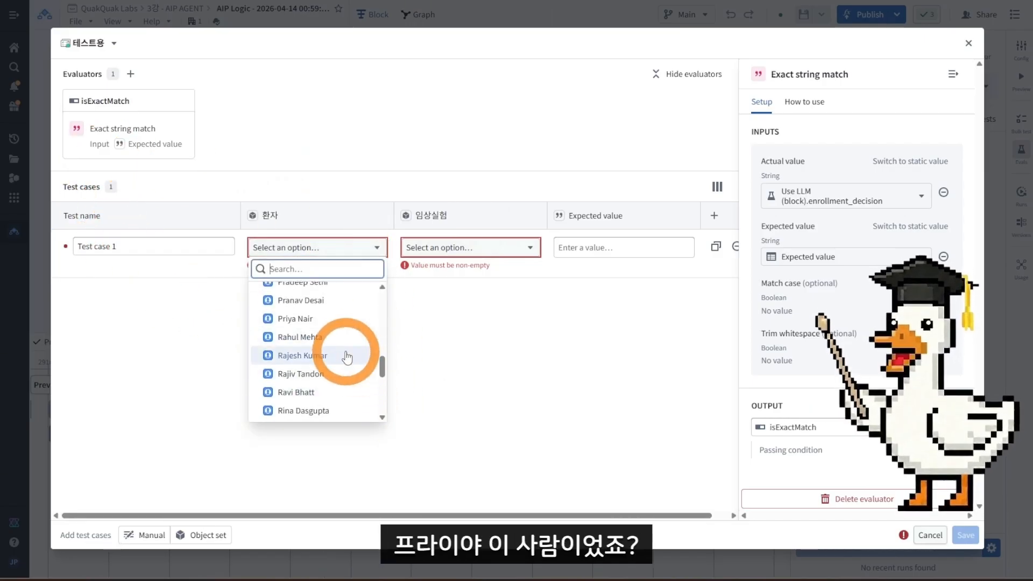
click(450, 248)
click(449, 295)
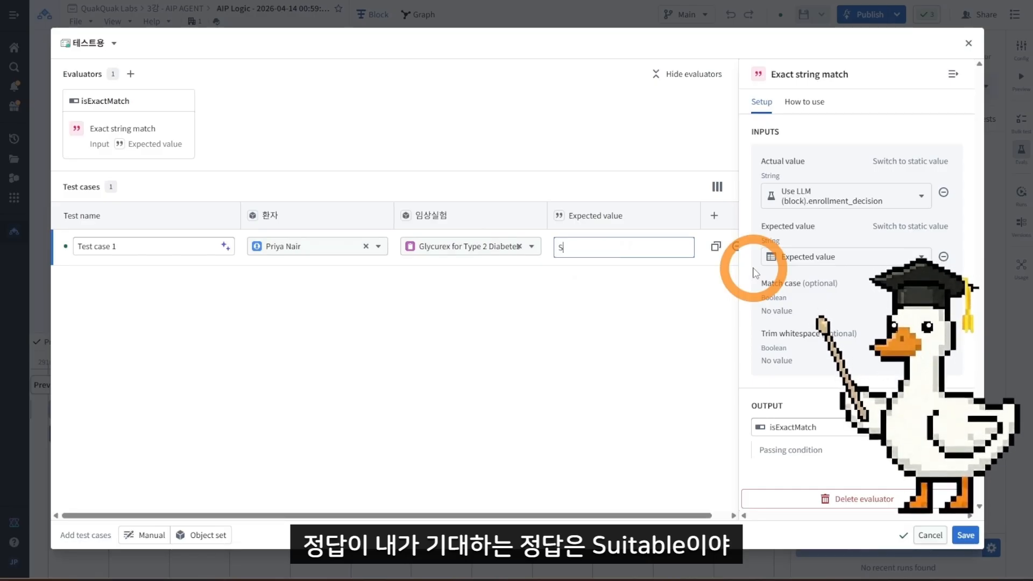
text(Suitable)
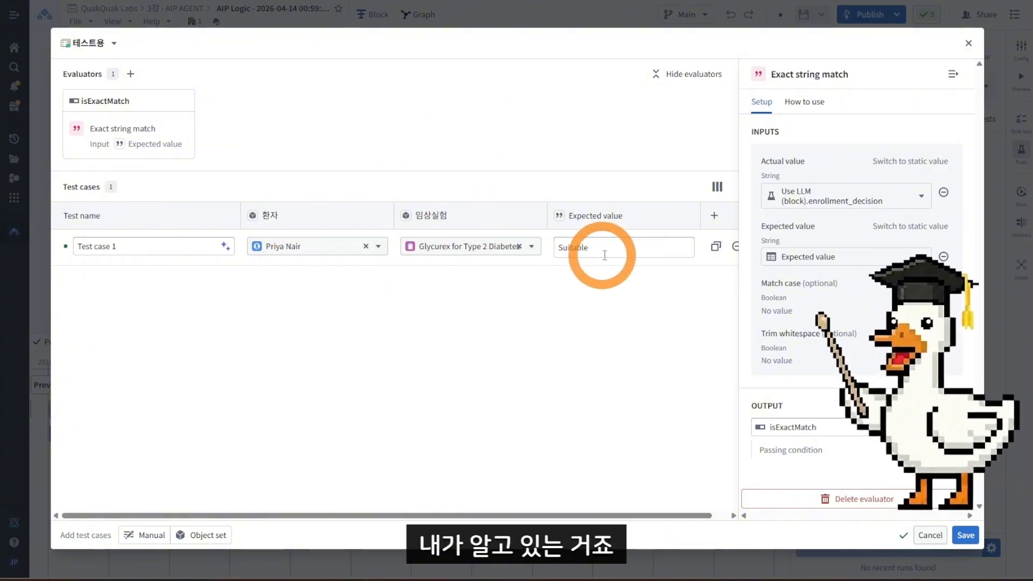
drag(596, 254, 556, 251)
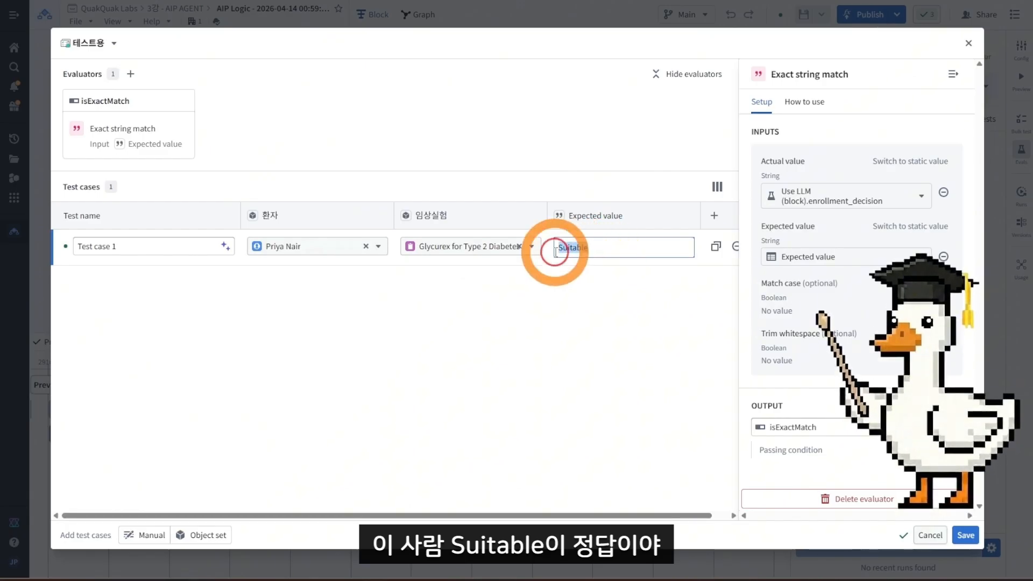
click(507, 278)
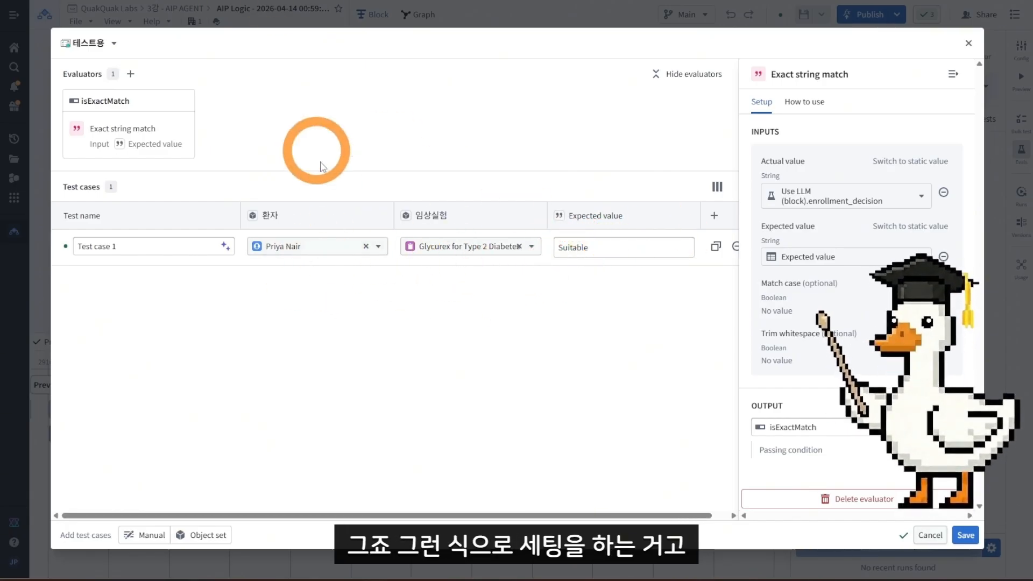
Step: Duplicate Test case 1 as Test case 2, choose the guide's Not suitable patient, set expected value Not Suitable and save the suite
click(194, 0)
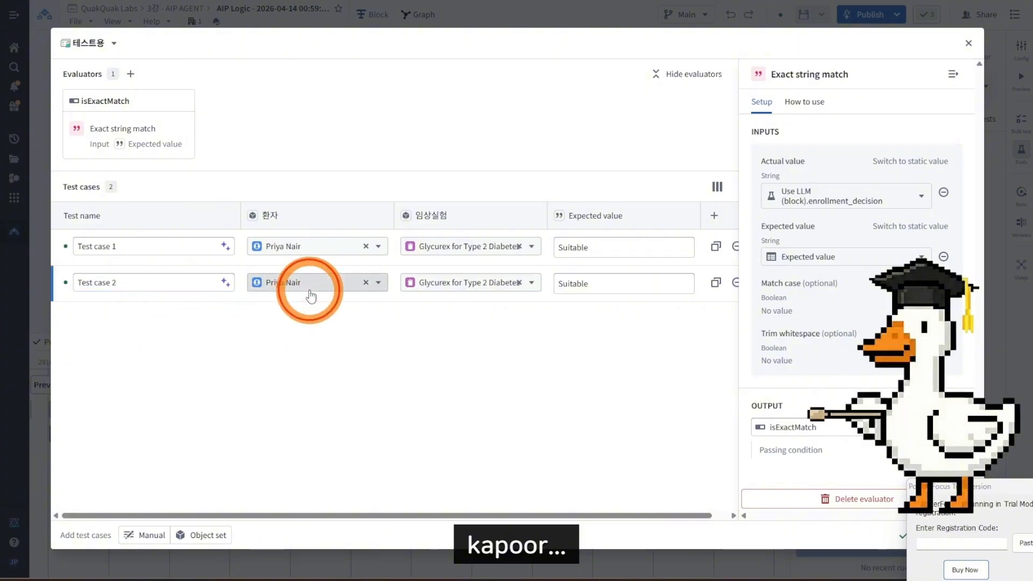
click(311, 296)
scroll(344, 371, down, 5)
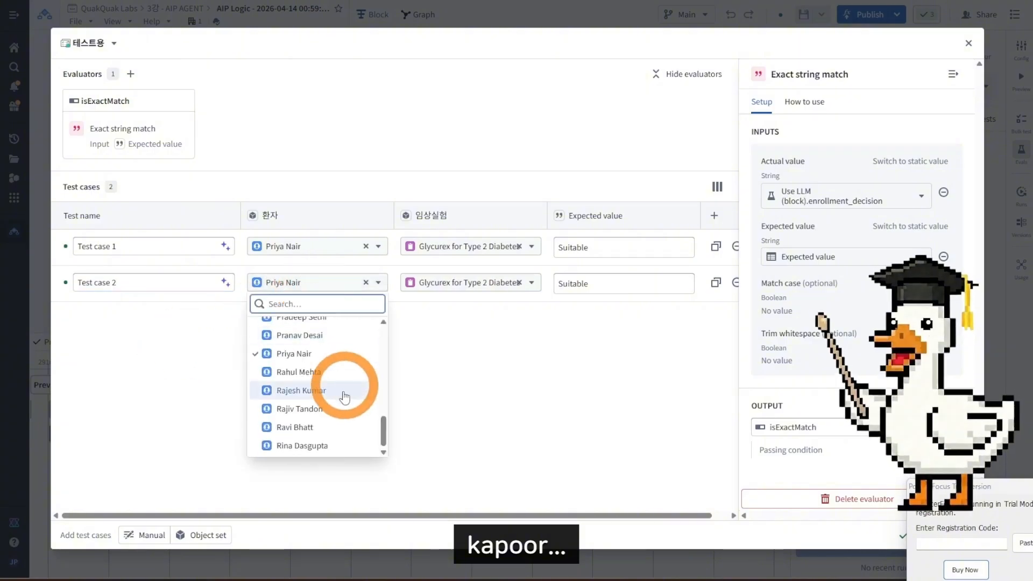
scroll(352, 377, down, 3)
click(345, 412)
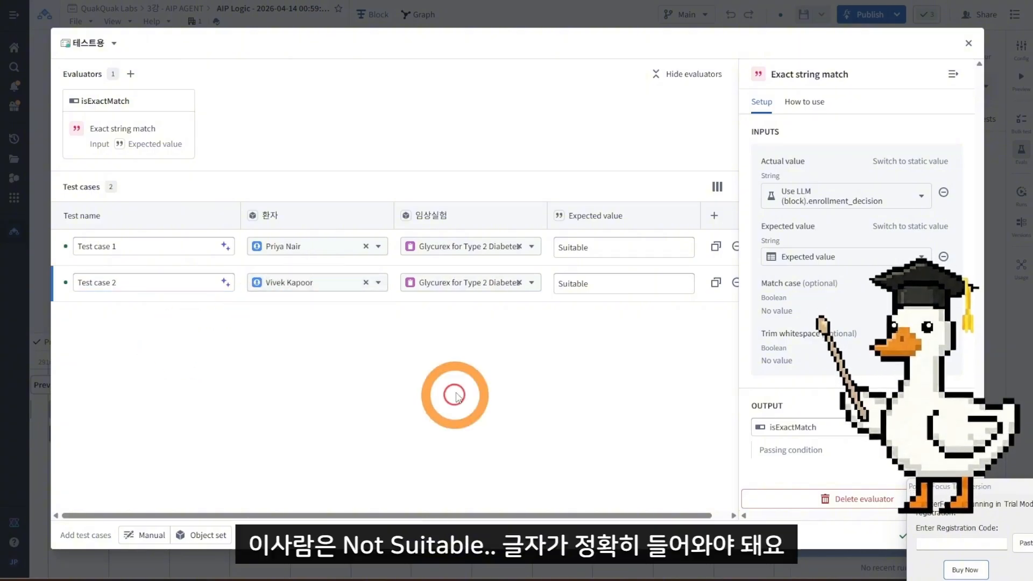
click(612, 284)
click(559, 283)
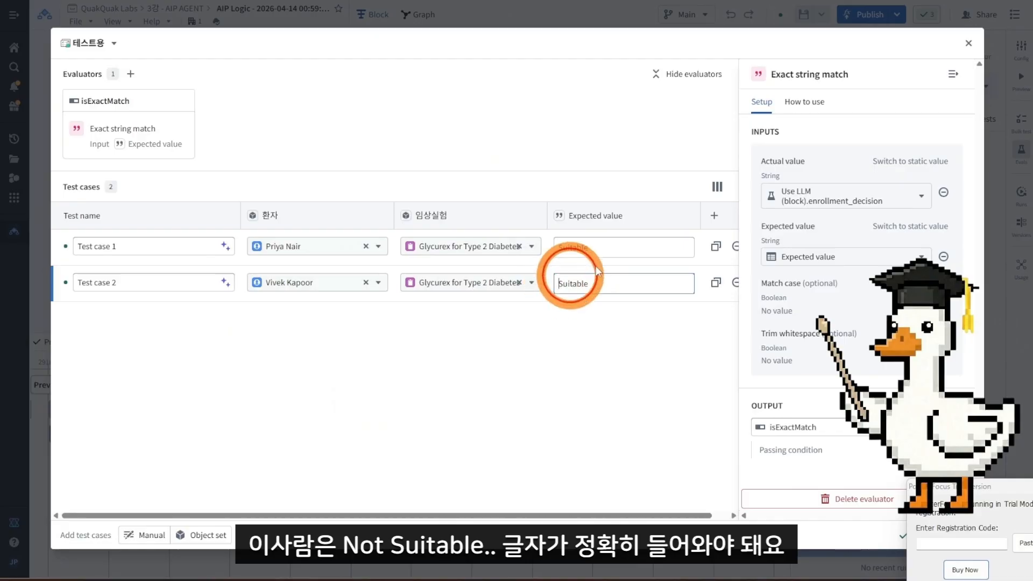
text(Not)
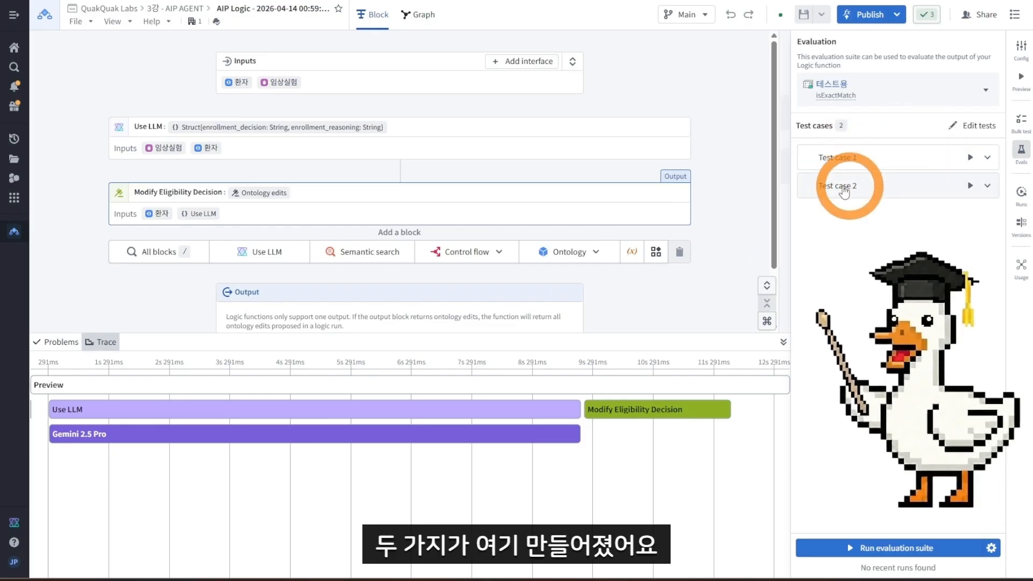
Step: Expand Test case 1 and Test case 2 to check their inputs and run the evaluation suite
click(877, 161)
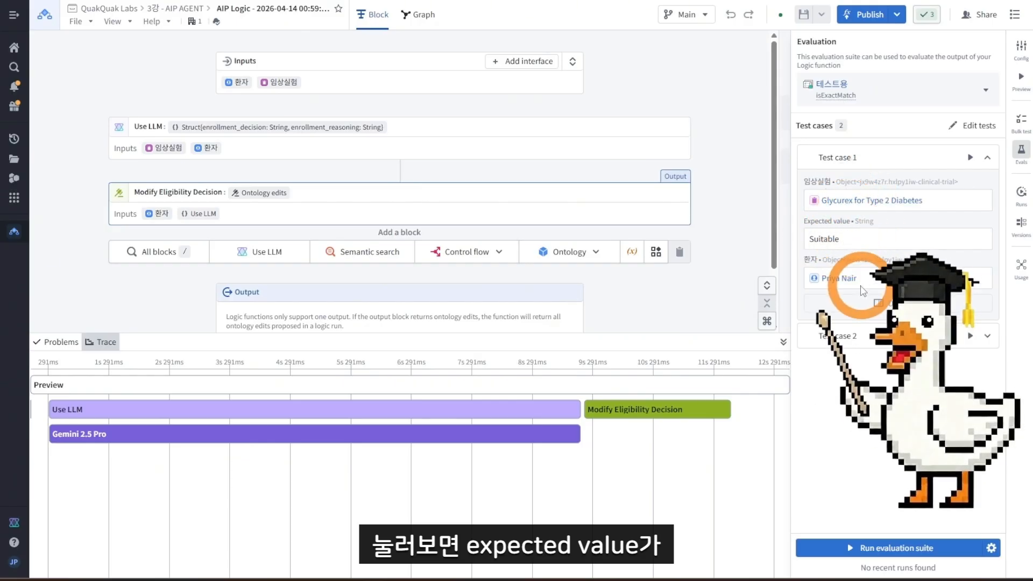
click(857, 341)
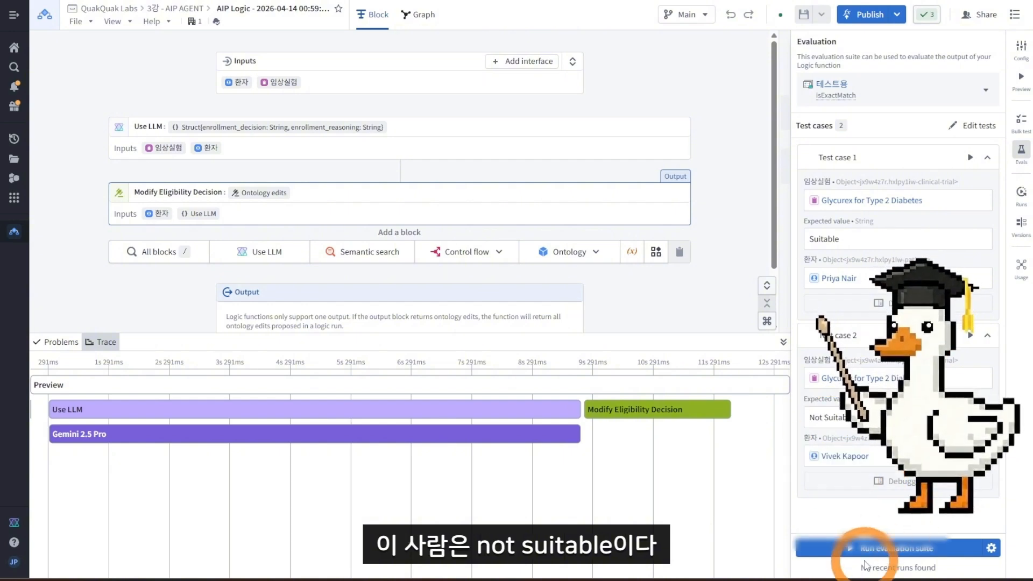
click(950, 547)
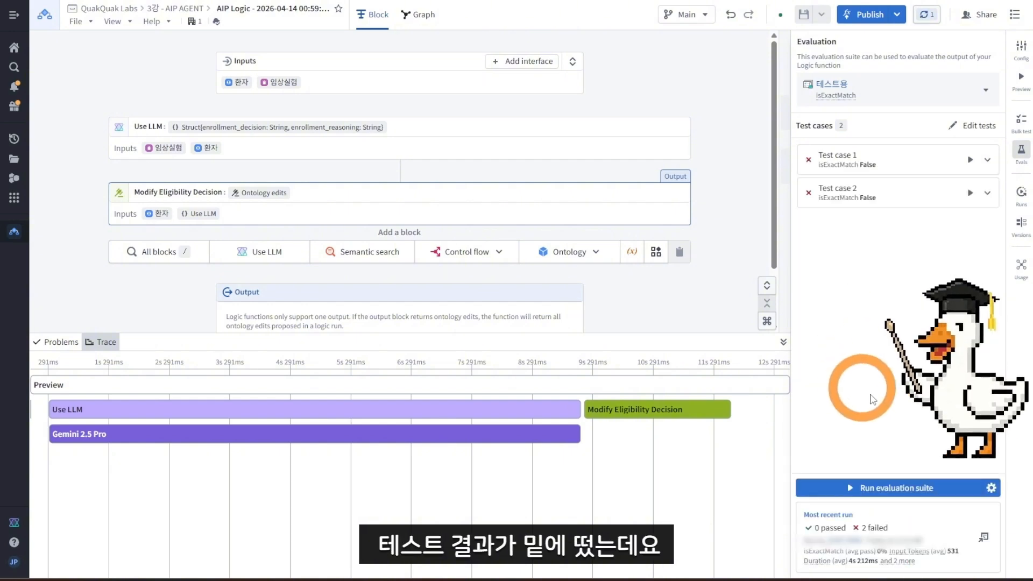
Step: Open the results of the most recent run and copy Test case 1's enrollment decision text
click(882, 518)
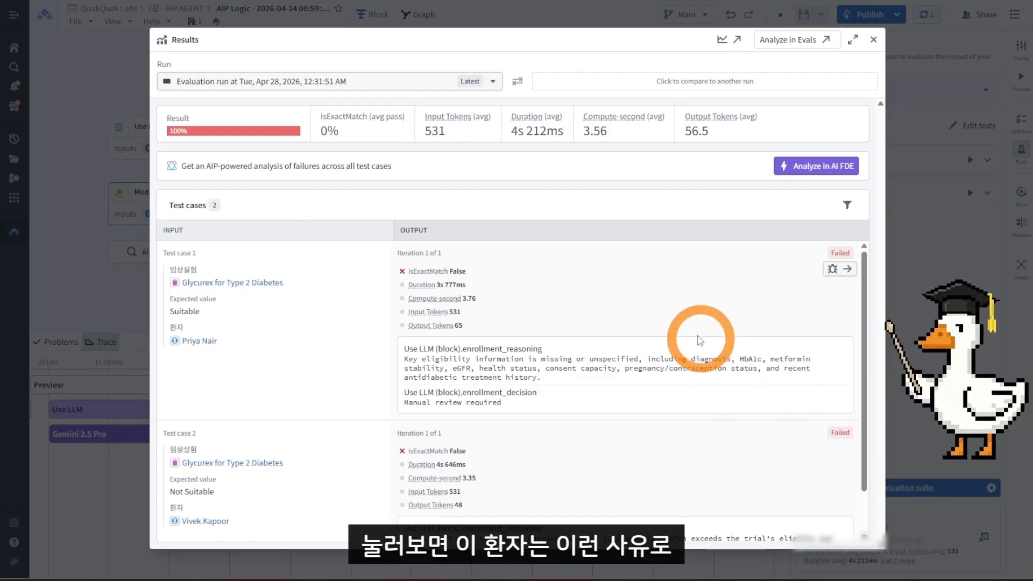
click(231, 349)
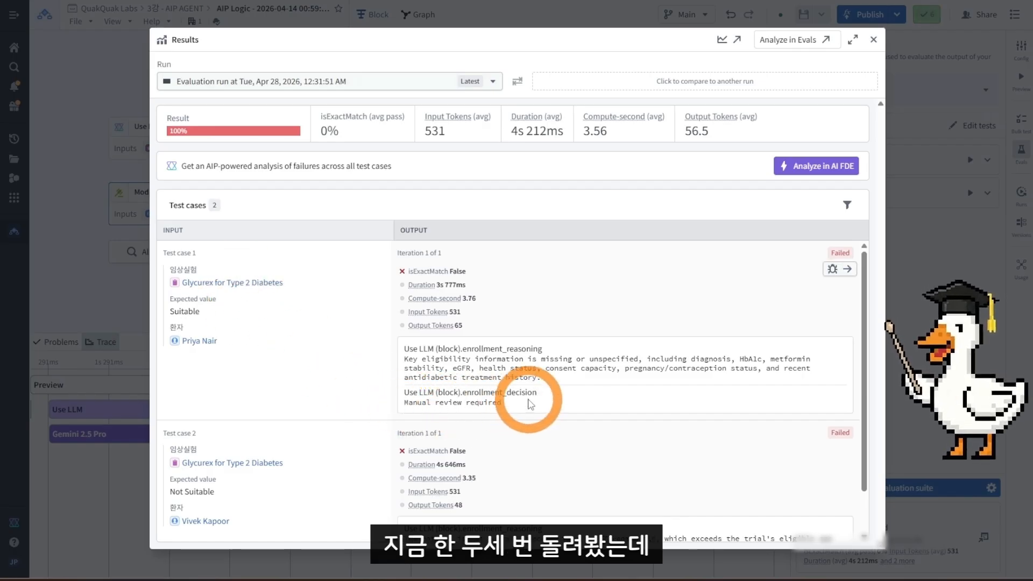
drag(525, 412, 404, 406)
key(ctrl+c)
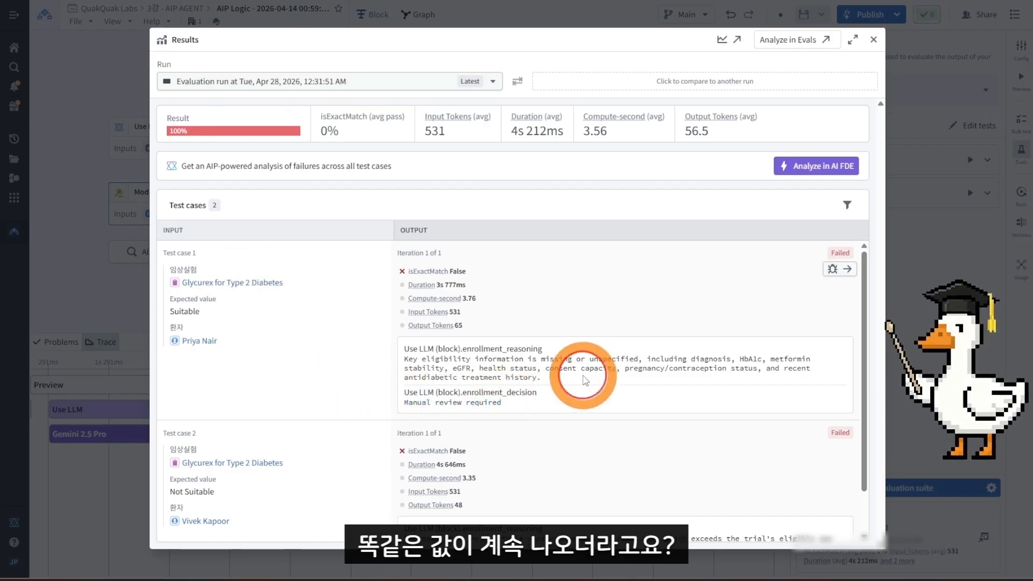
drag(972, 491, 1032, 498)
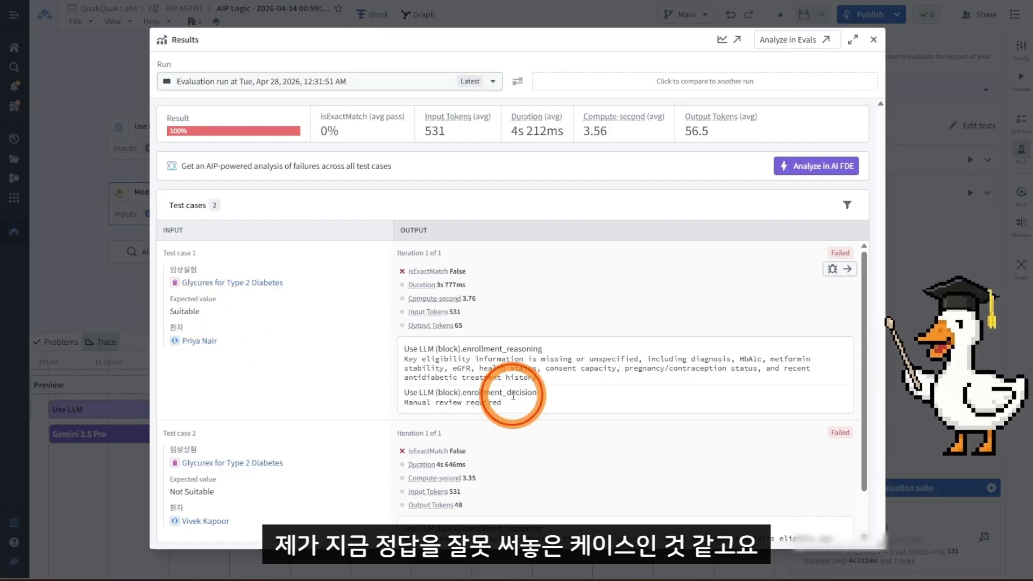
Step: Compare the wording of Test case 2's enrollment decision with its expected value in the run results
scroll(376, 355, down, 1)
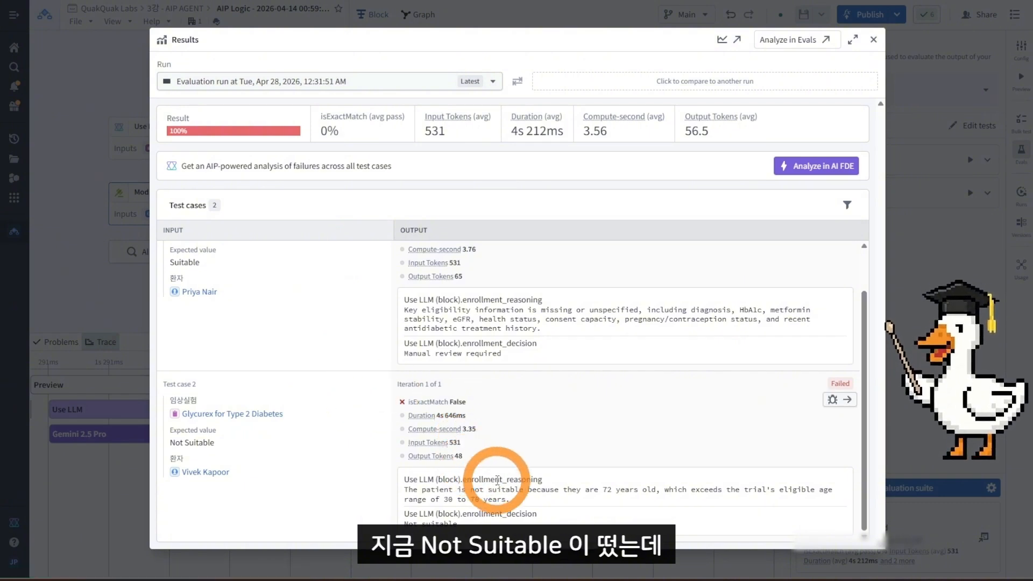
drag(465, 525, 408, 524)
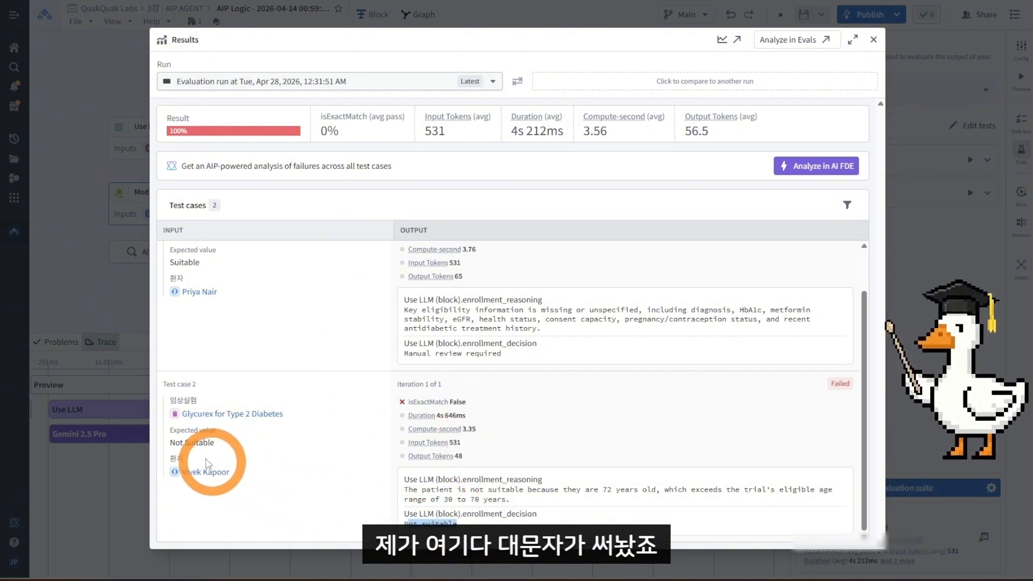
drag(184, 443, 221, 451)
click(221, 451)
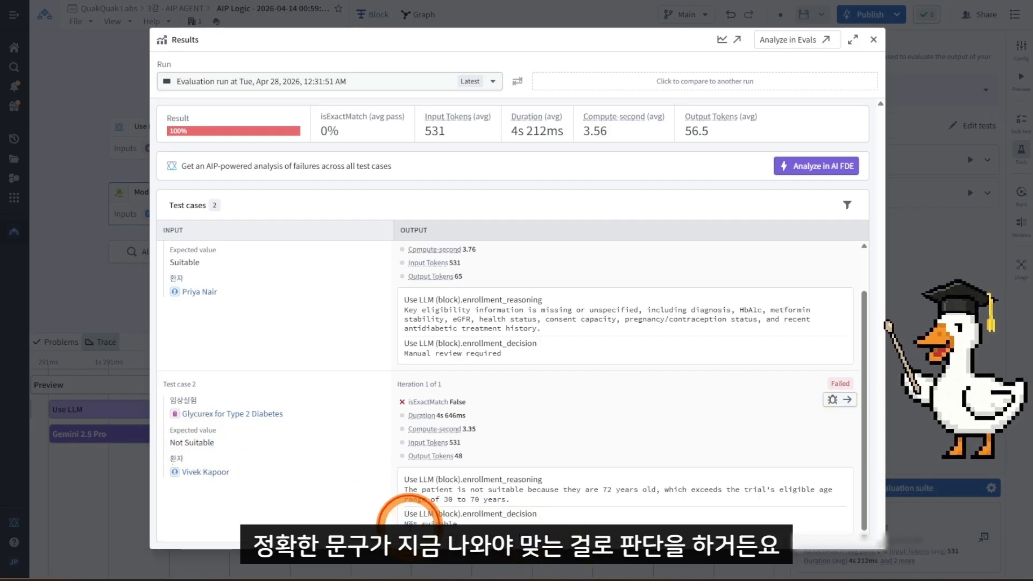
Step: Close the results and change Test case 1's expected value to Manual review required in the suite's tests
click(873, 40)
click(971, 126)
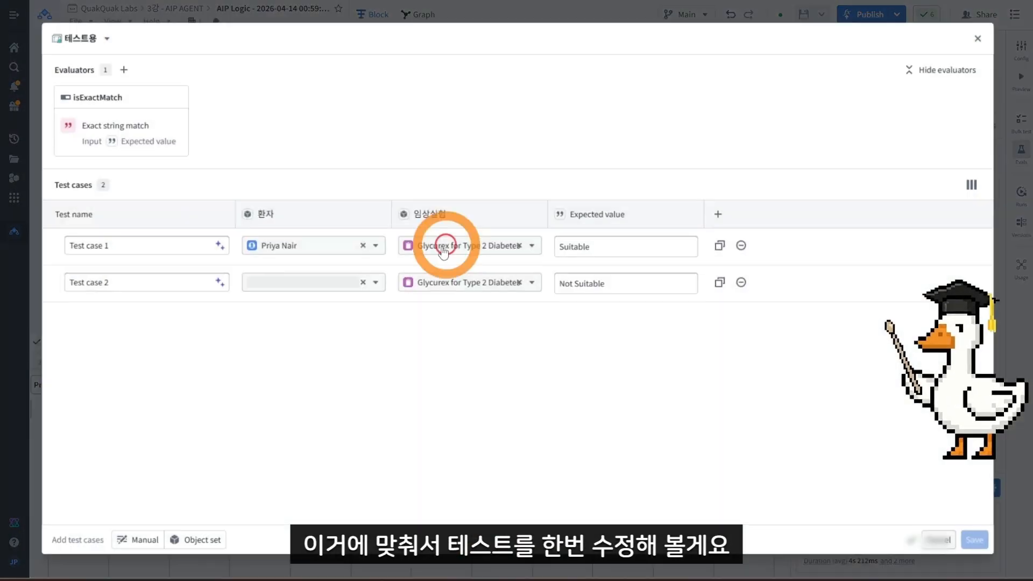
drag(615, 253, 511, 252)
key(ctrl+v)
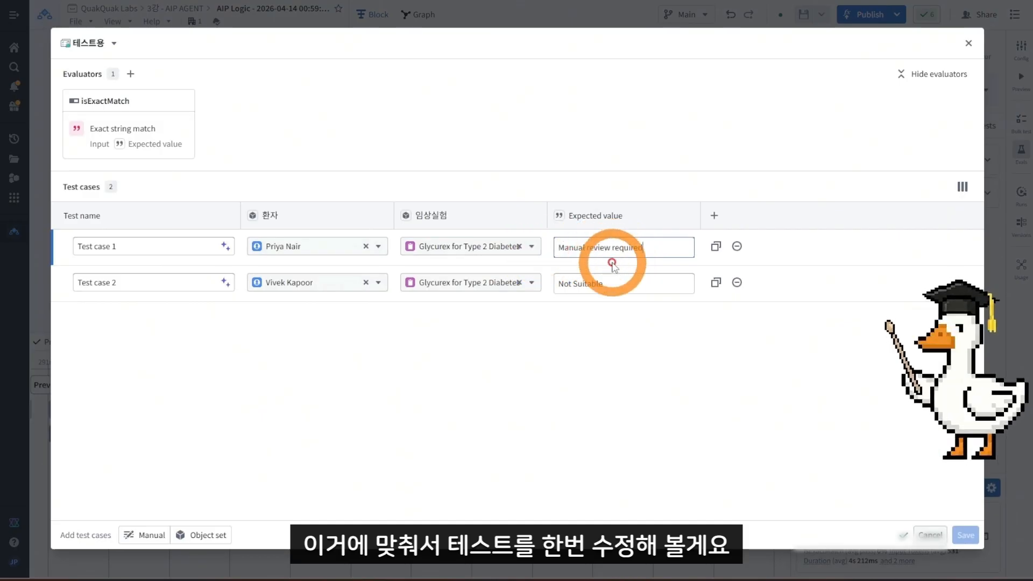
click(661, 253)
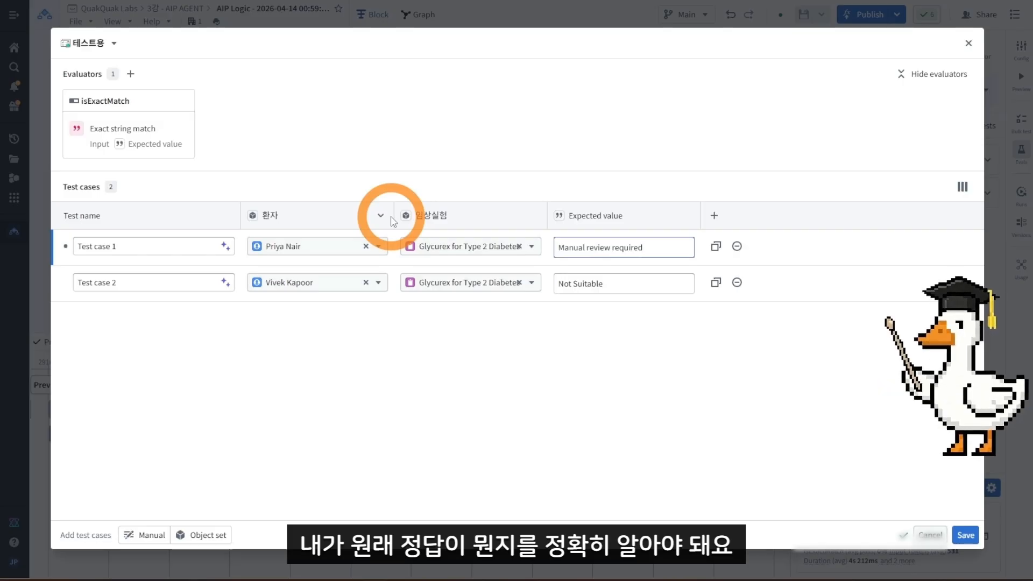
Step: Correct Test case 2's expected value to Not suitable with a lowercase s and save the suite
click(577, 283)
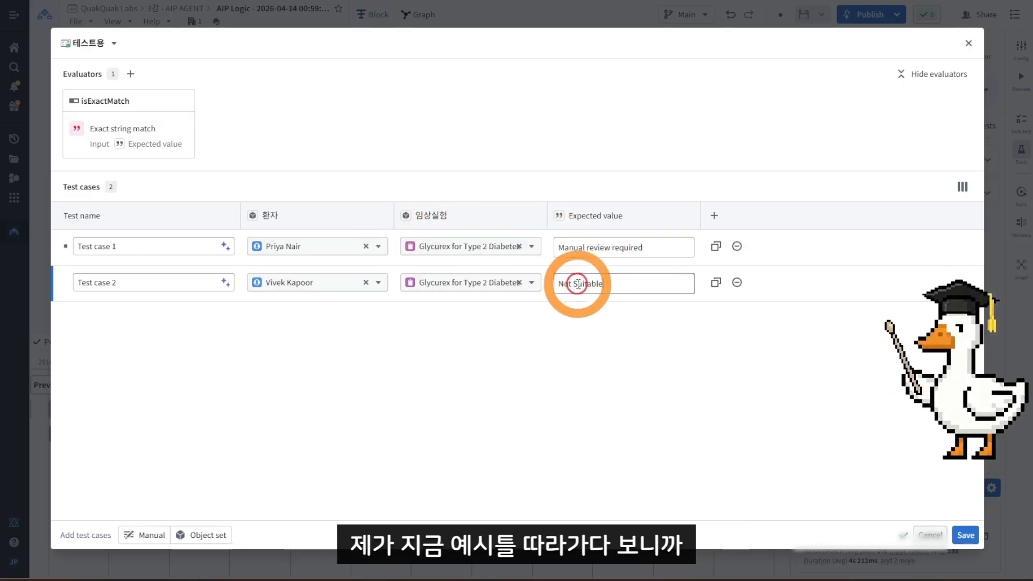
text(S)
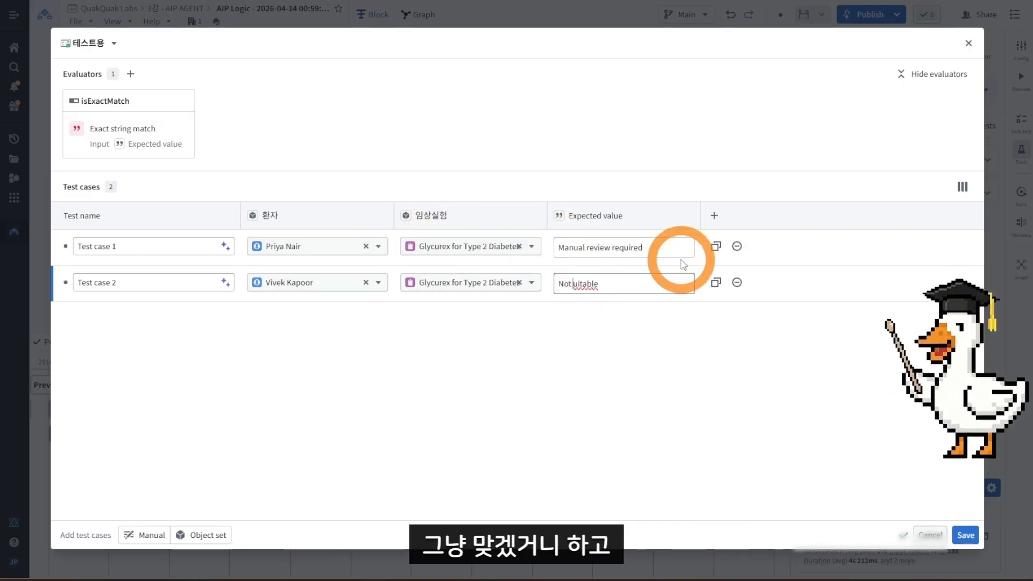
text(S)
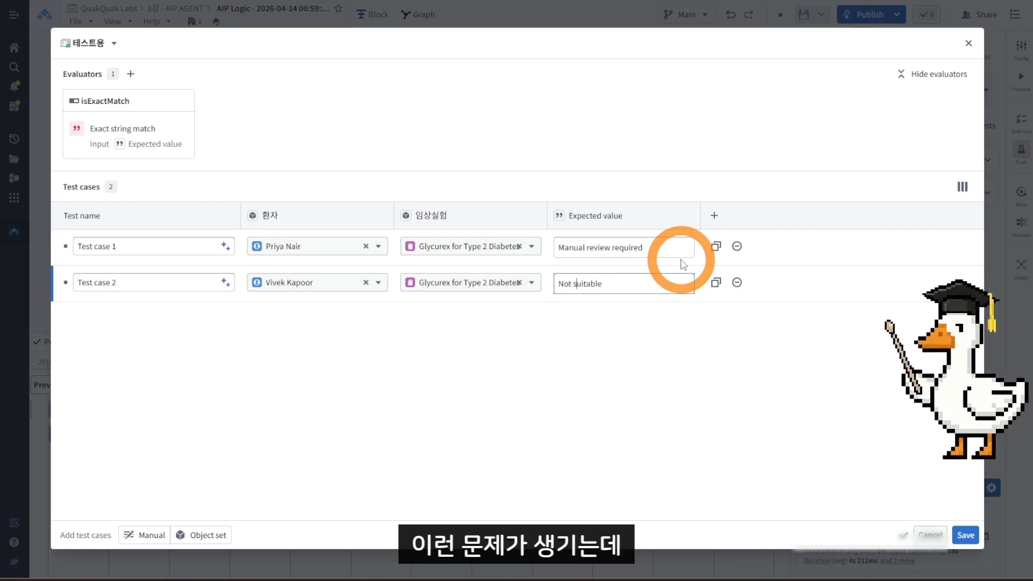
click(965, 535)
Step: Rerun the evaluation suite and check each test case's enrollment decision against its expected value in the results
click(909, 478)
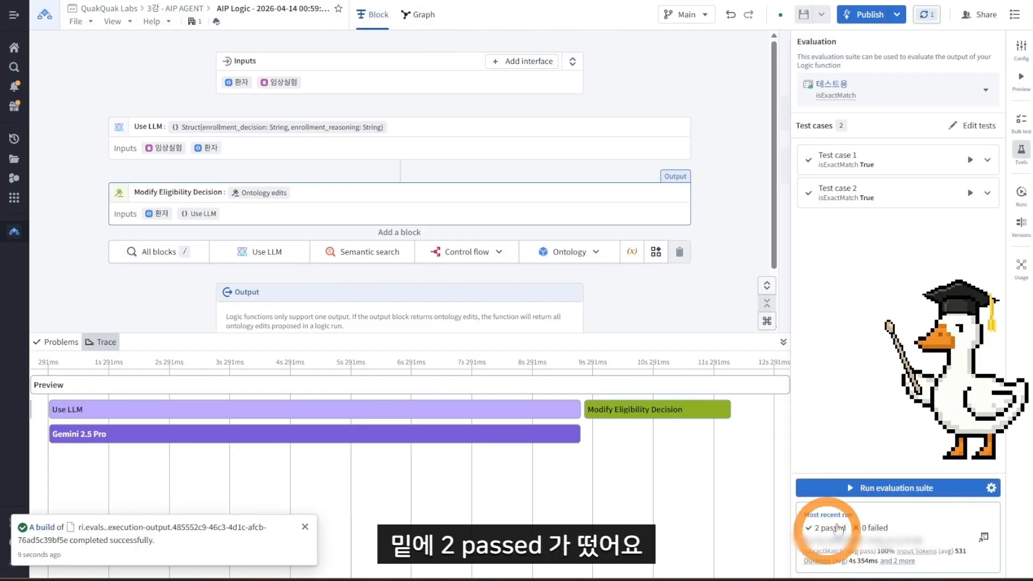
click(856, 530)
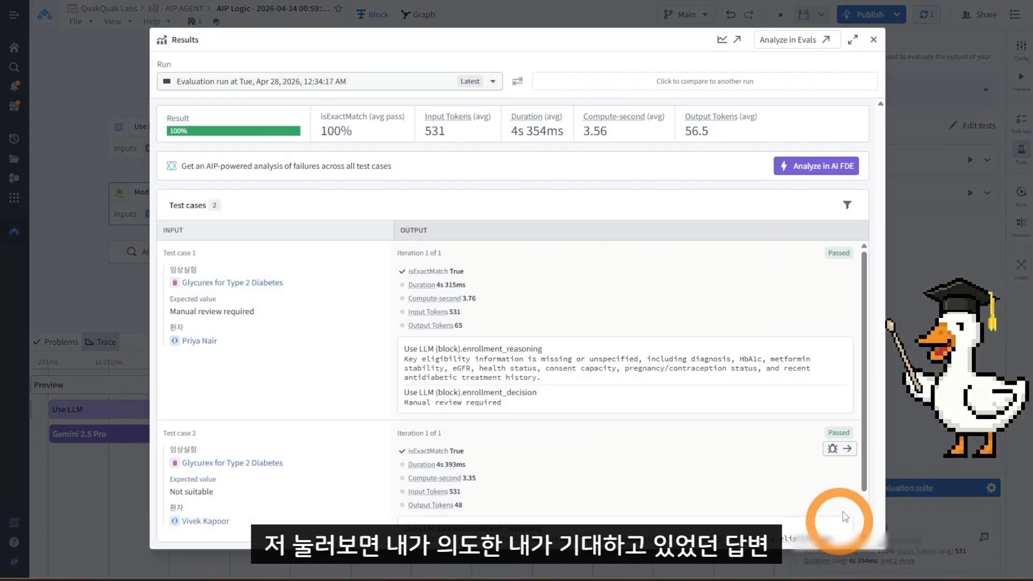
scroll(579, 392, down, 1)
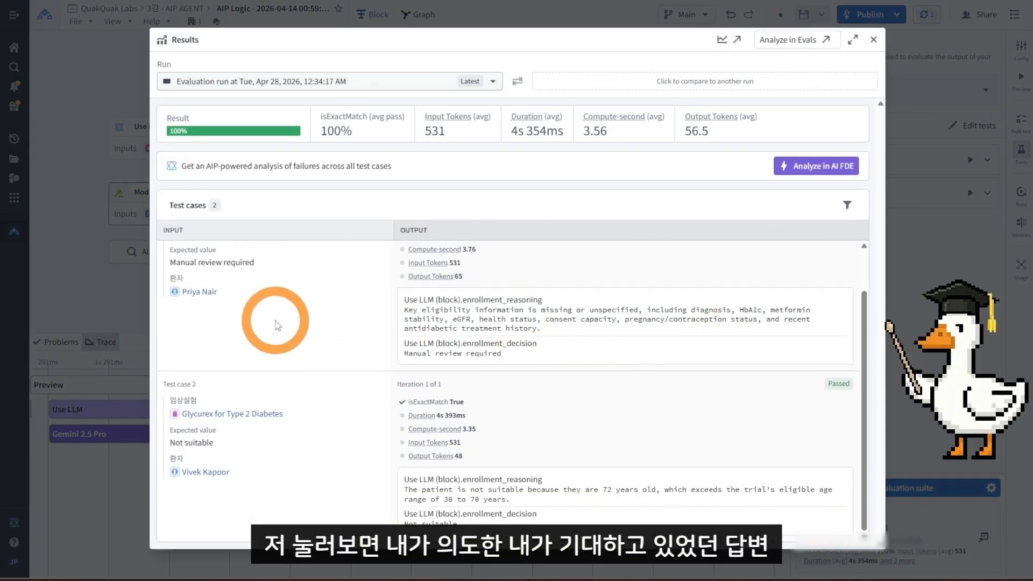
scroll(258, 309, up, 1)
drag(526, 413, 423, 407)
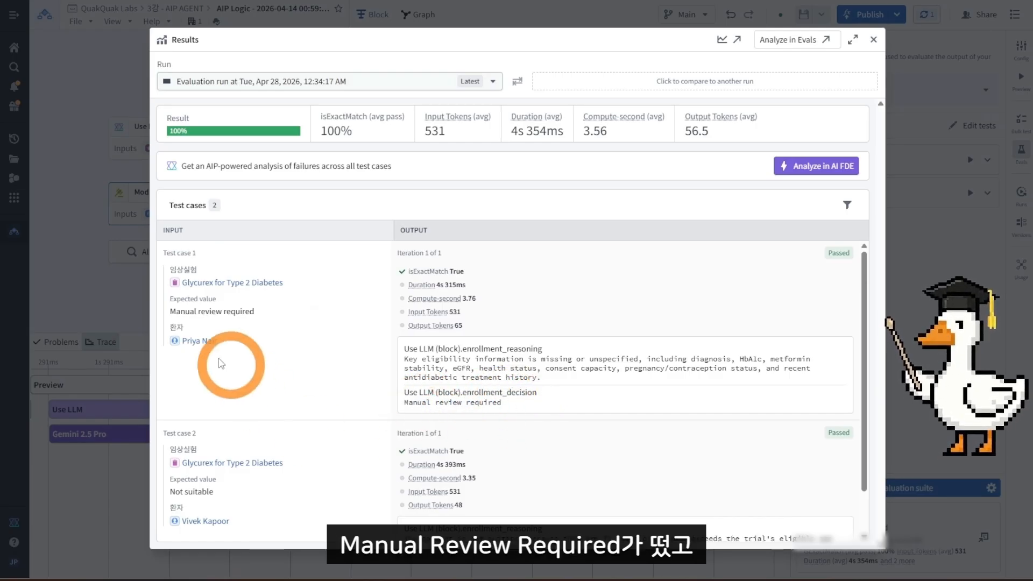
scroll(329, 375, down, 1)
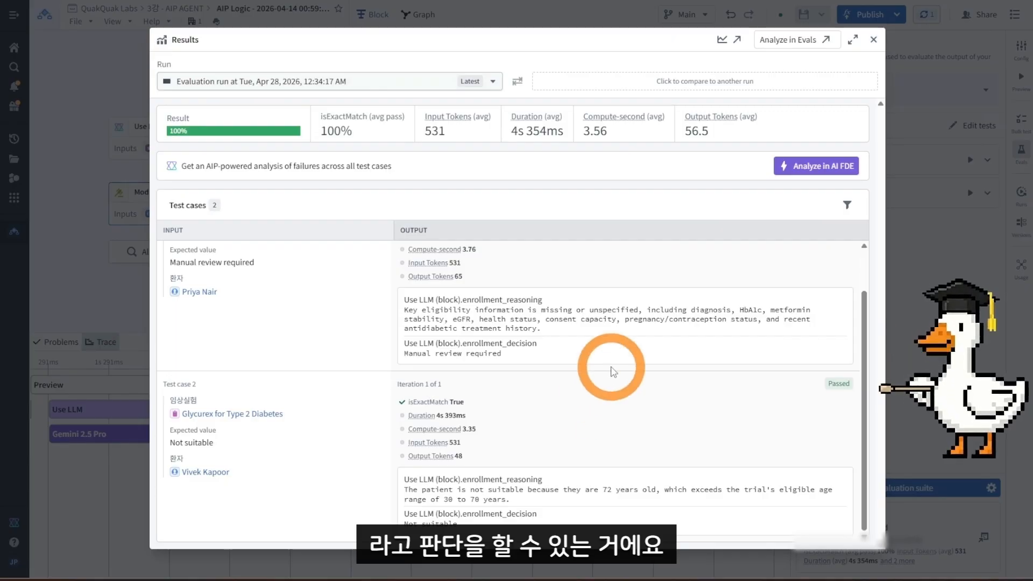
Step: Close the results, expand the Use LLM block and review its system prompt's enrollment decision rules and the task prompt
click(873, 39)
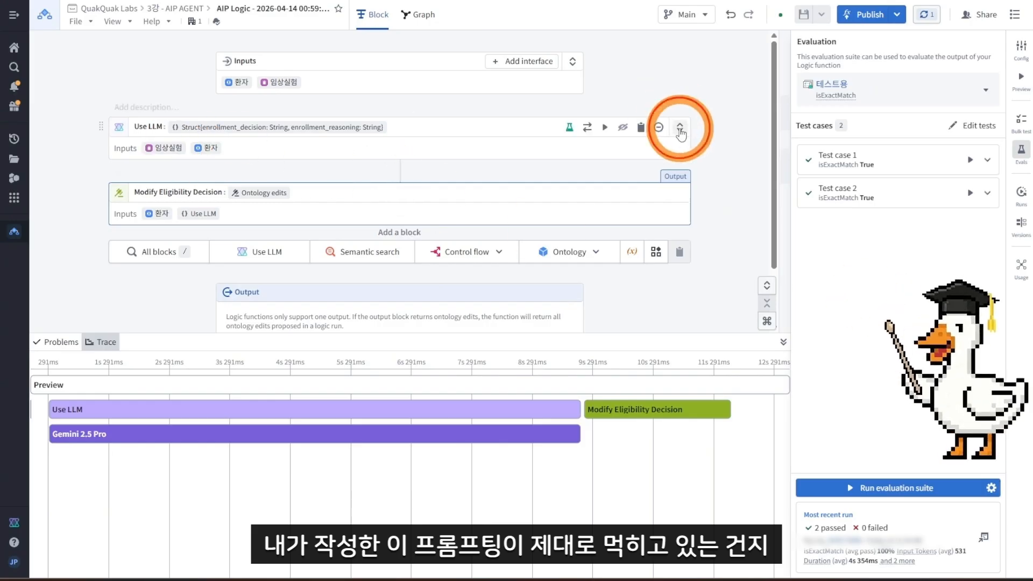
click(680, 129)
scroll(334, 204, down, 3)
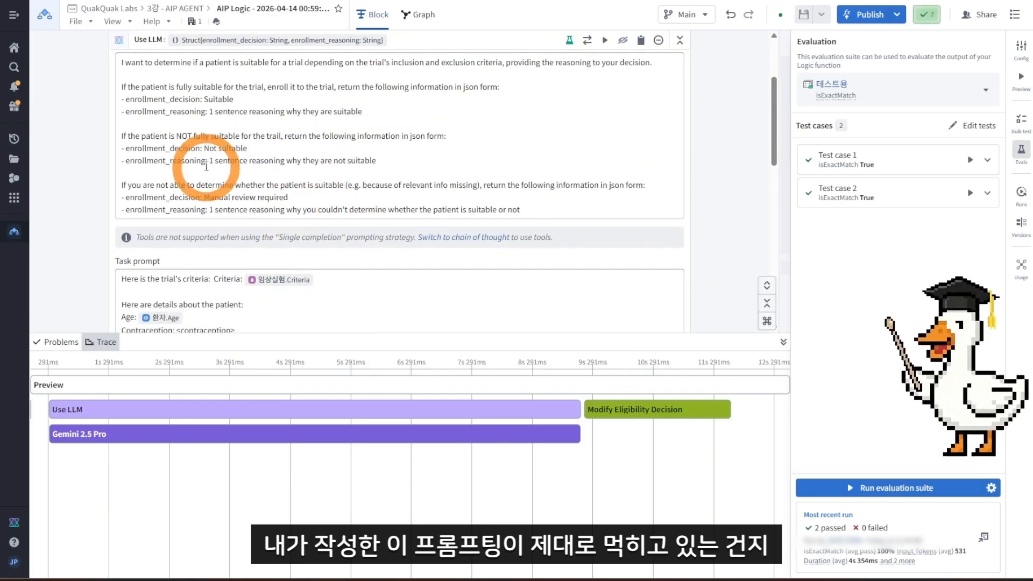
scroll(377, 188, down, 1)
scroll(296, 215, up, 3)
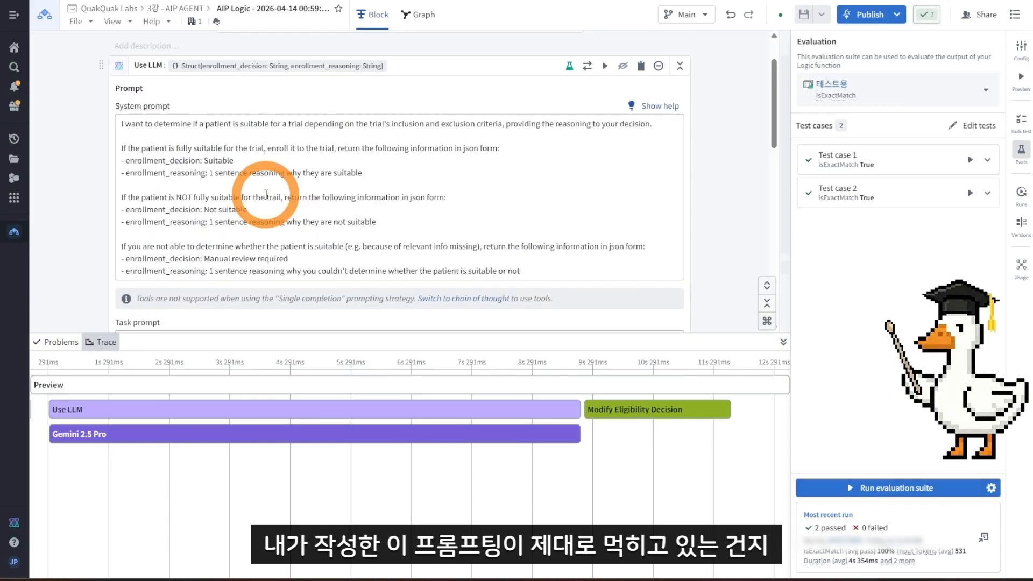
scroll(267, 194, down, 1)
drag(246, 104, 333, 158)
drag(333, 152, 432, 204)
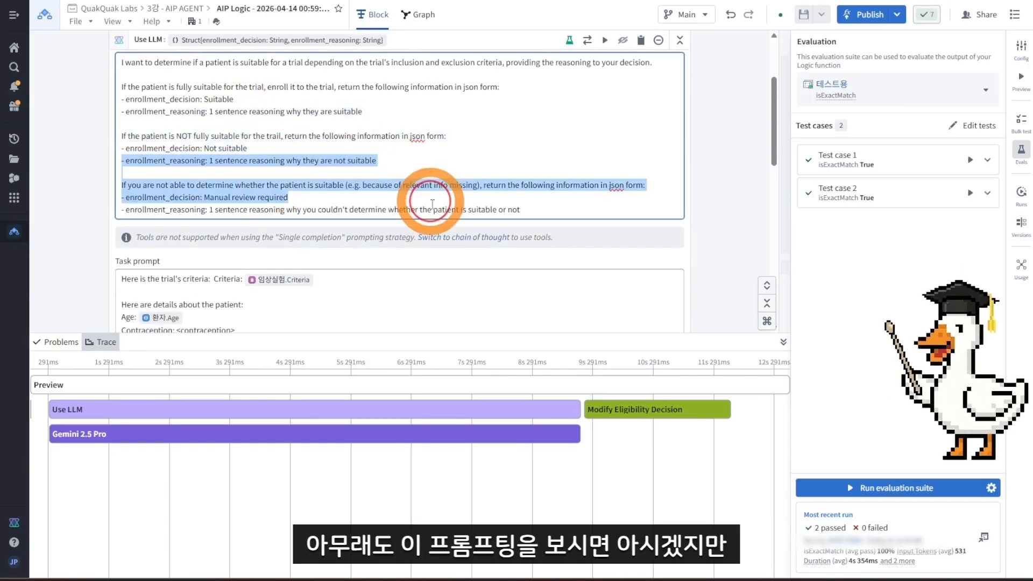
click(432, 204)
scroll(399, 233, down, 1)
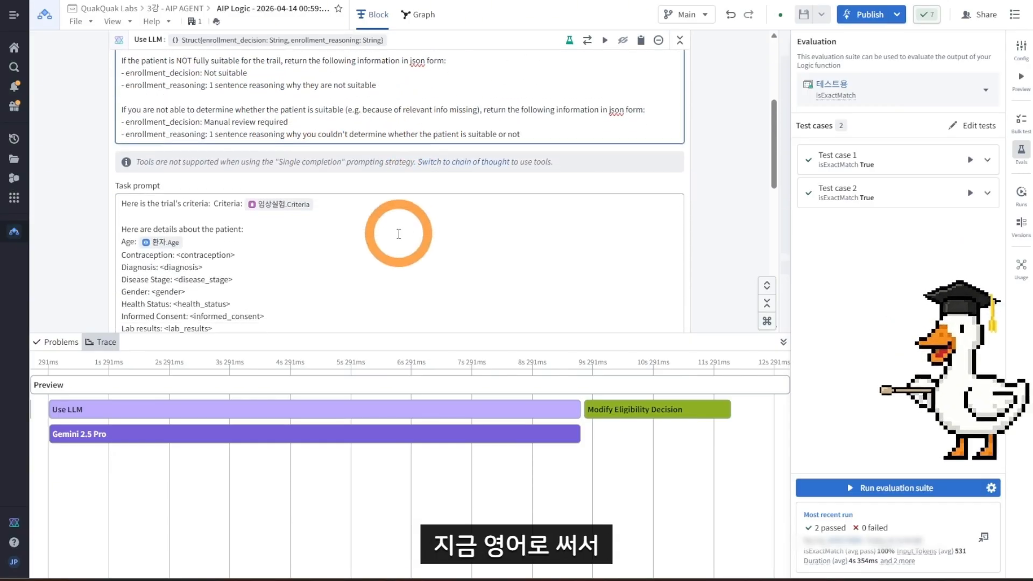
scroll(403, 231, up, 3)
scroll(436, 231, down, 1)
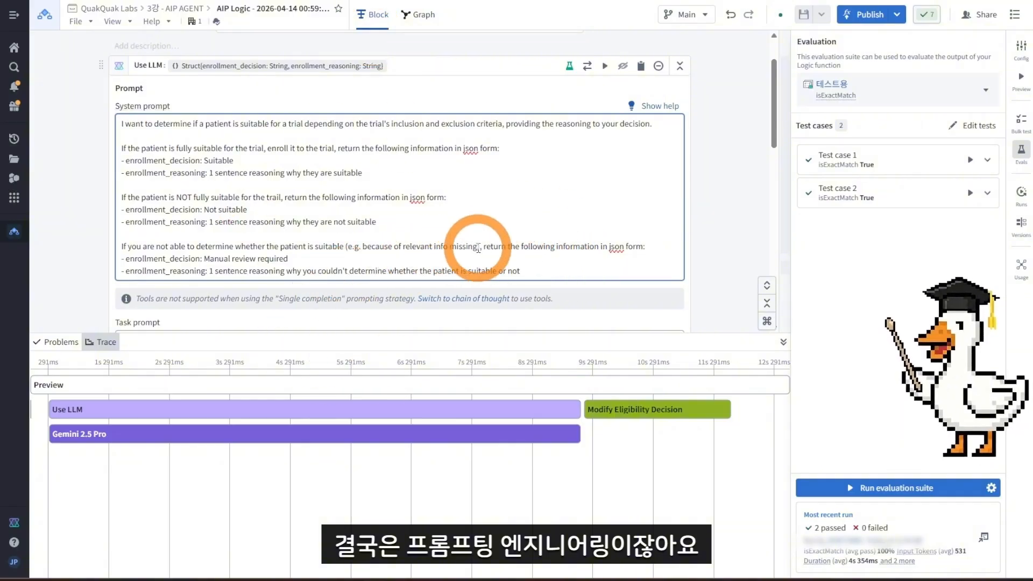
scroll(491, 246, down, 2)
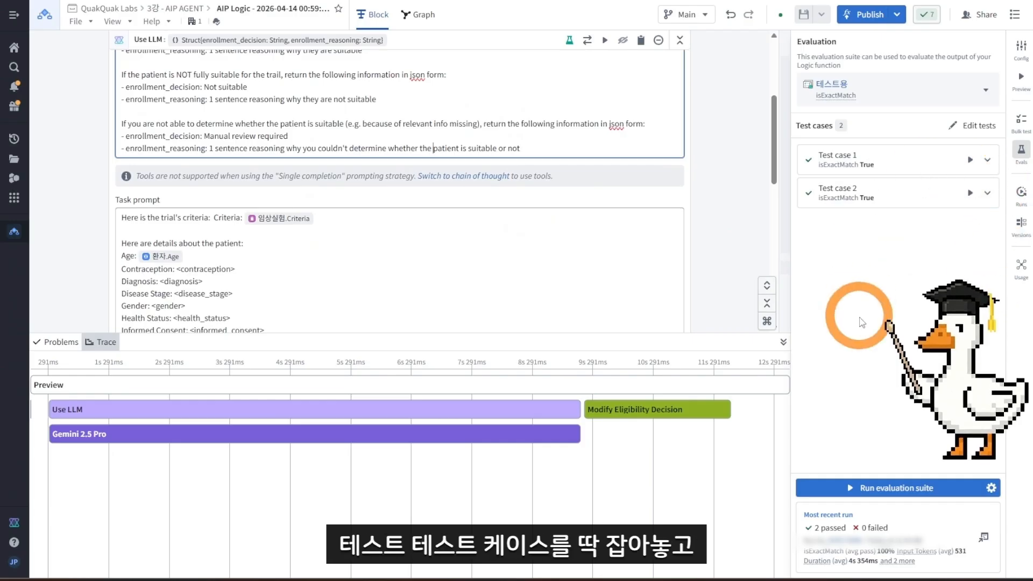
Step: View the latest preview run, collapse the debugger and return to the evaluation suite
click(1019, 77)
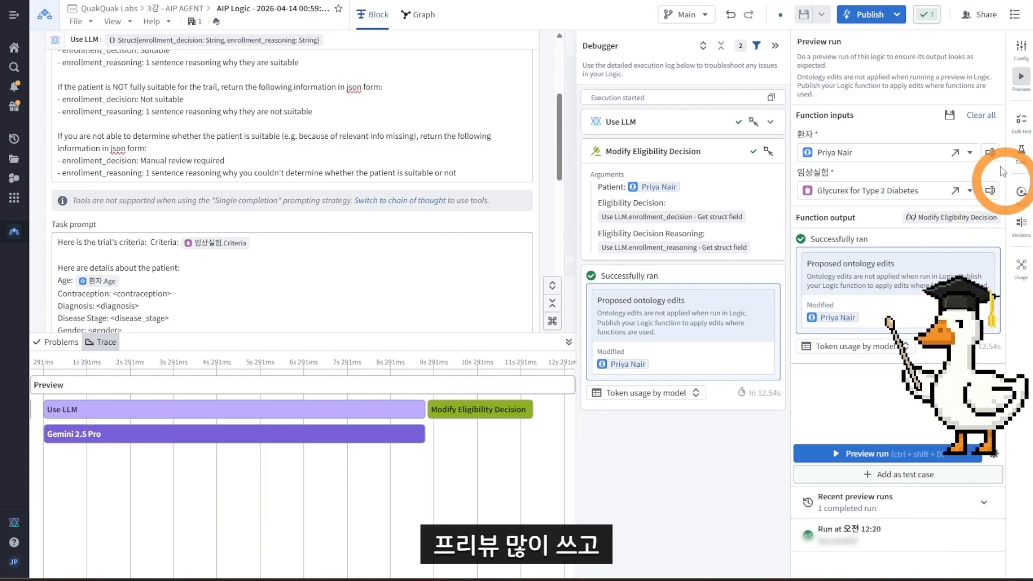
click(774, 46)
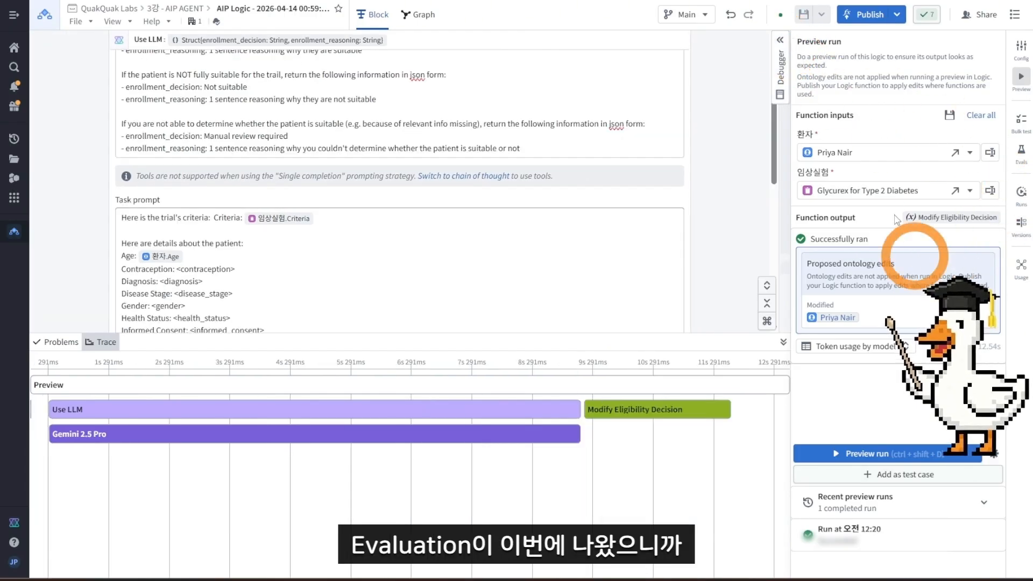
click(1019, 191)
click(1021, 153)
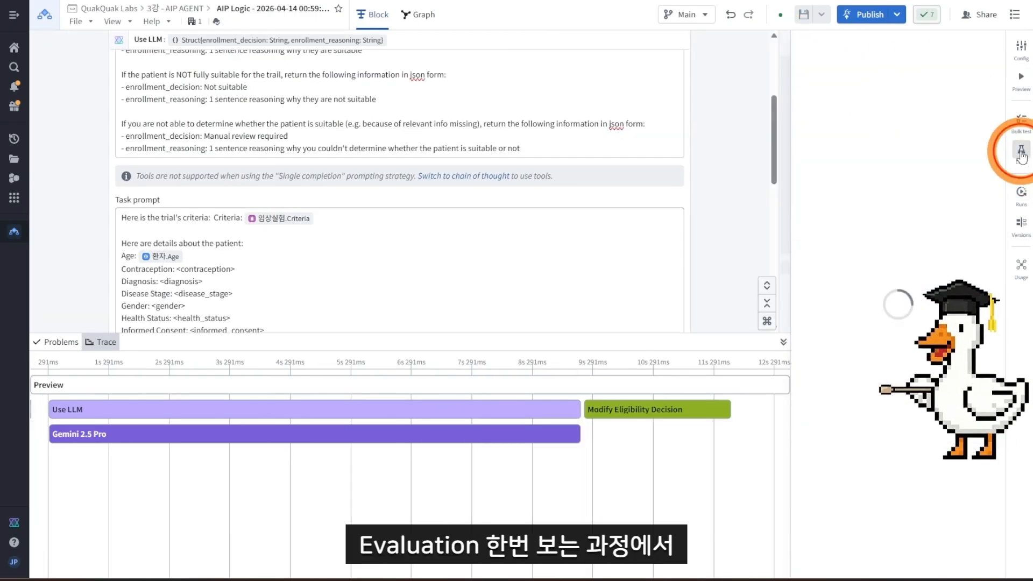
Step: Open the suite's tests, read the Exact string match evaluator's description and close the test editor
click(964, 131)
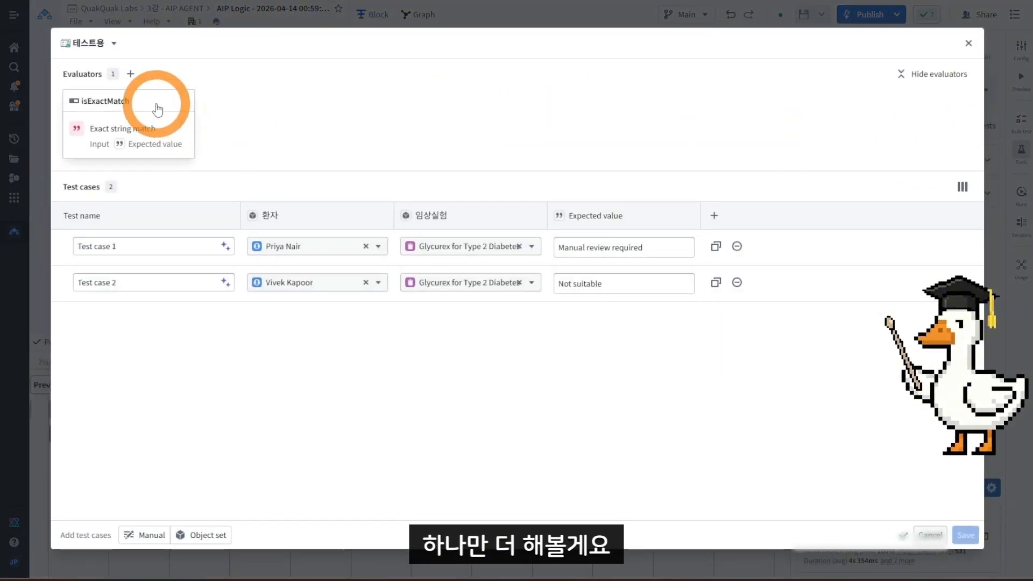
click(130, 73)
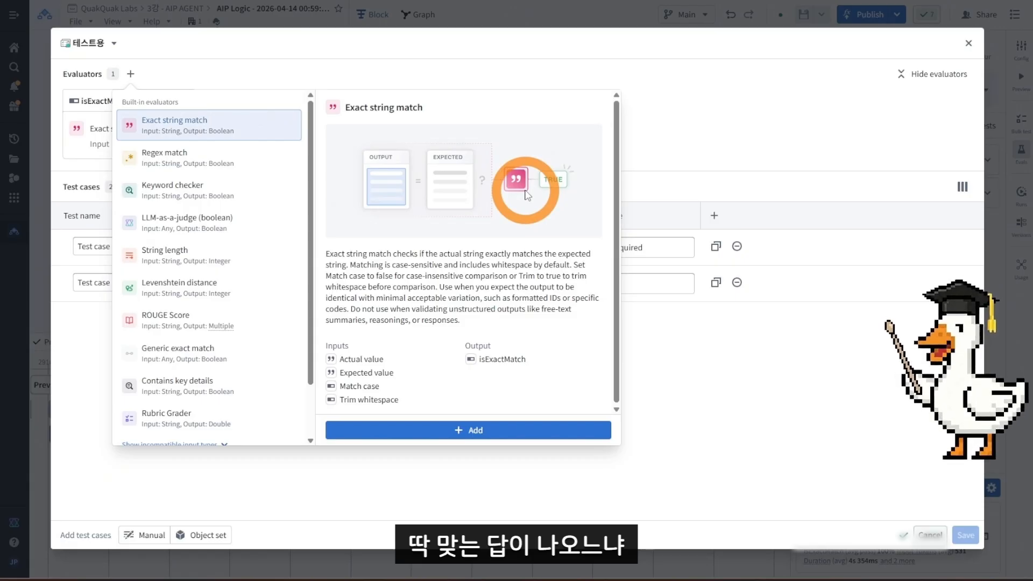
click(746, 373)
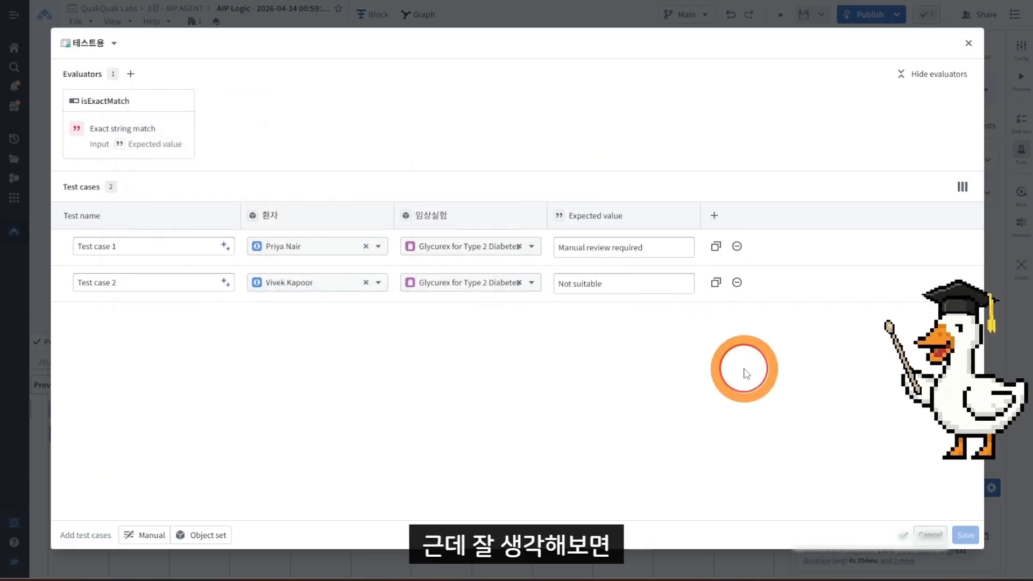
click(989, 331)
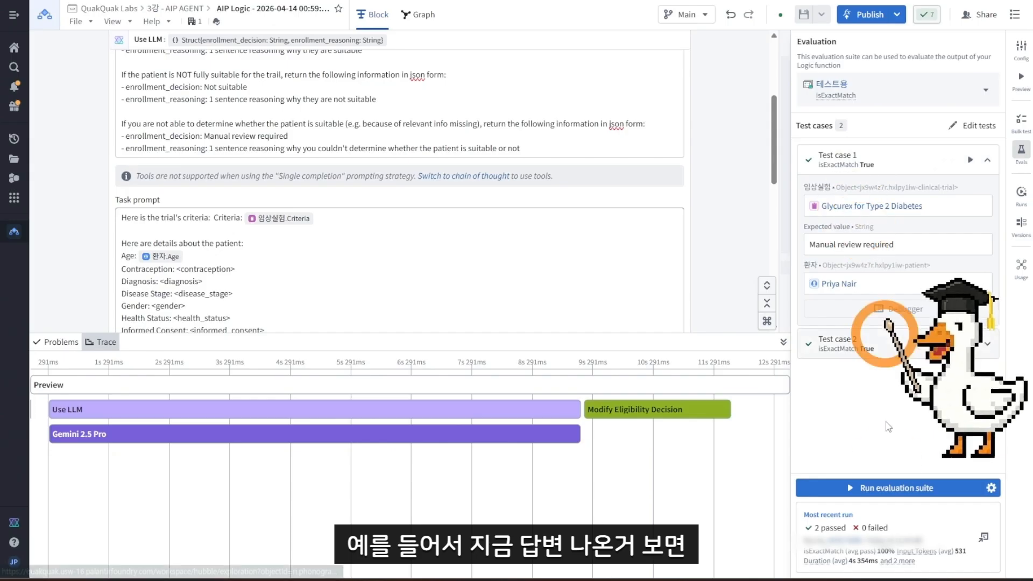
Step: Open the most recent run's results, read both test cases' enrollment reasoning and close the results
click(840, 516)
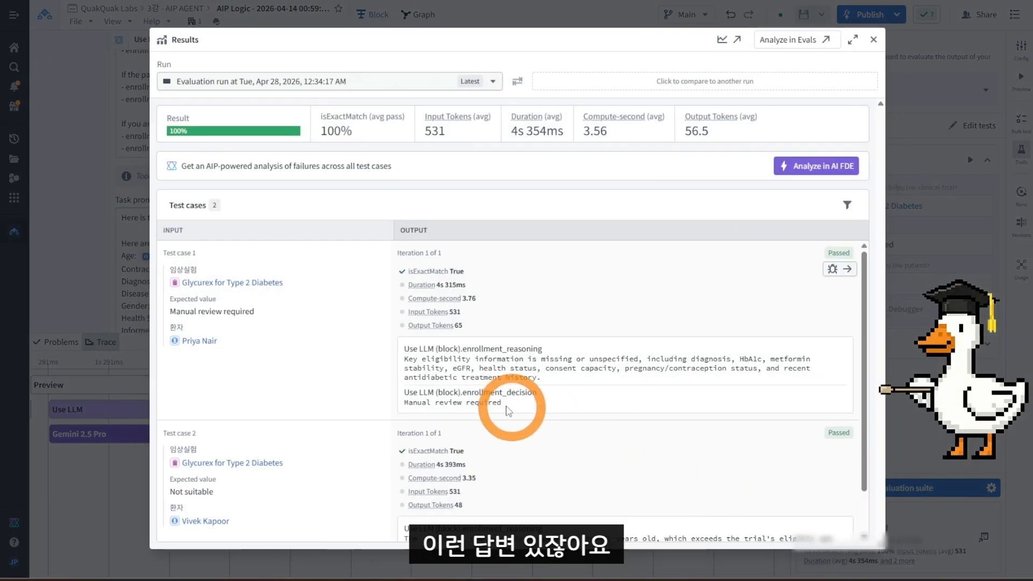
drag(420, 358, 536, 356)
click(529, 386)
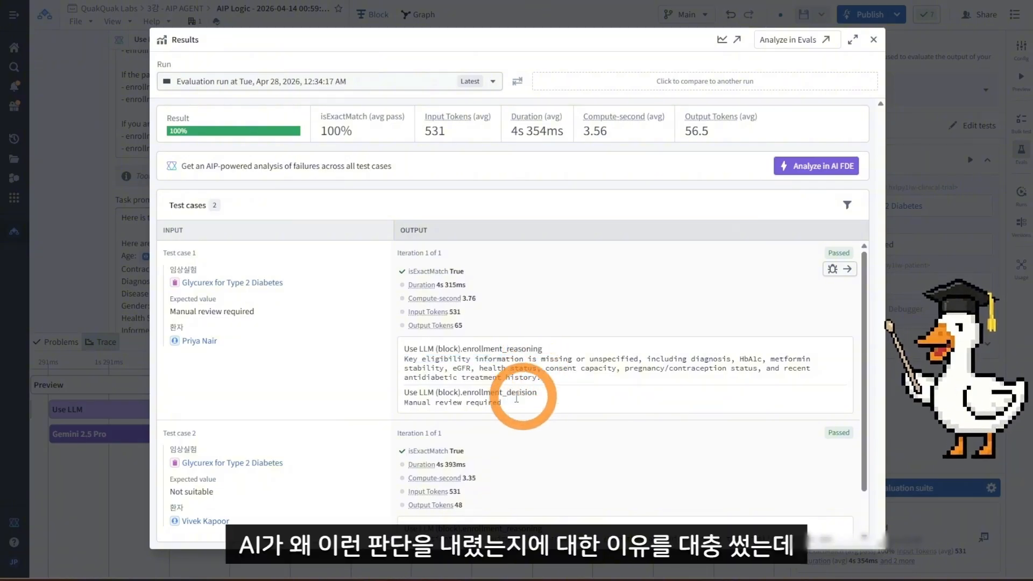
drag(547, 384, 409, 359)
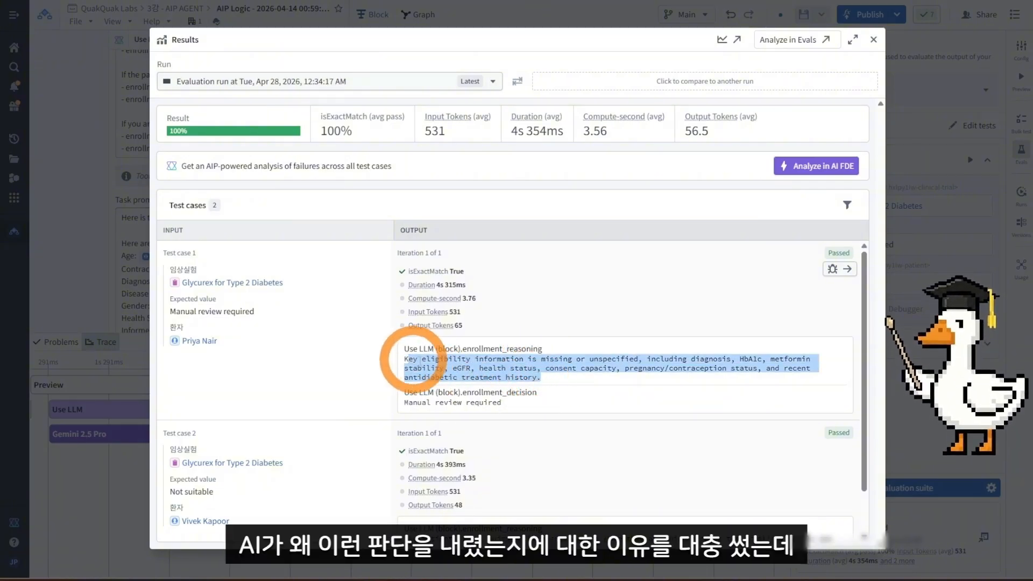
scroll(472, 396, down, 1)
drag(407, 490, 509, 499)
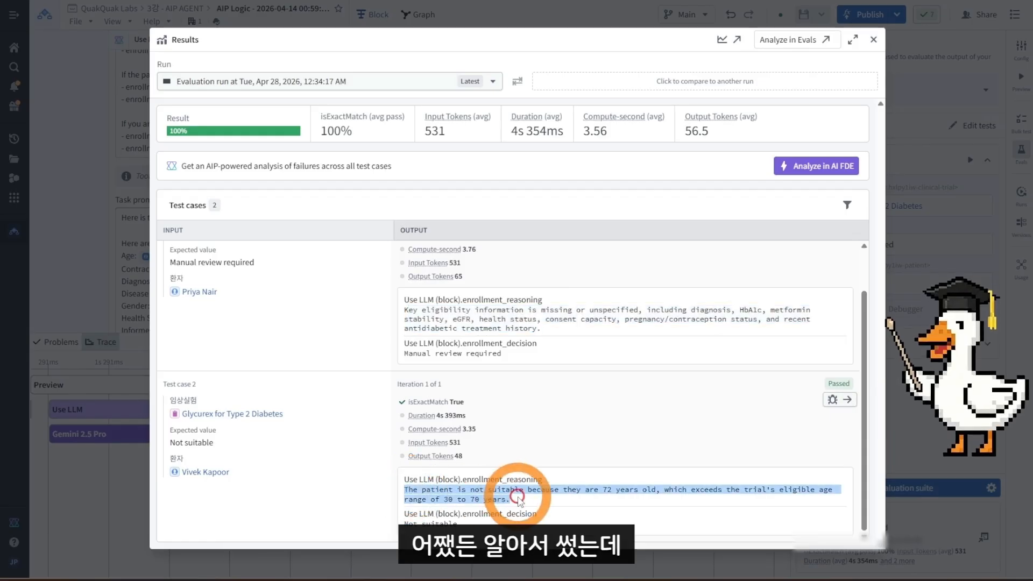
click(520, 502)
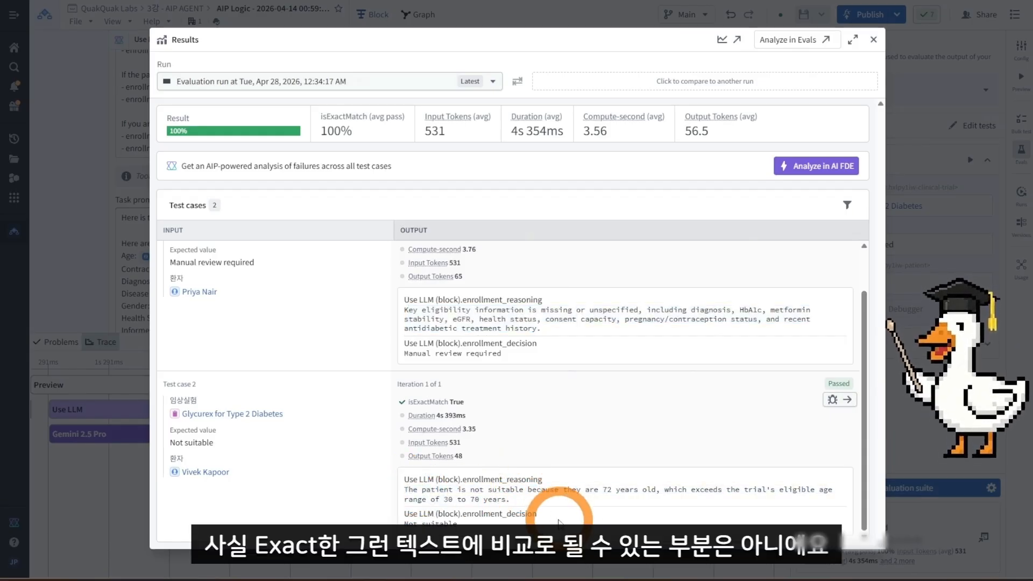
drag(511, 500, 423, 489)
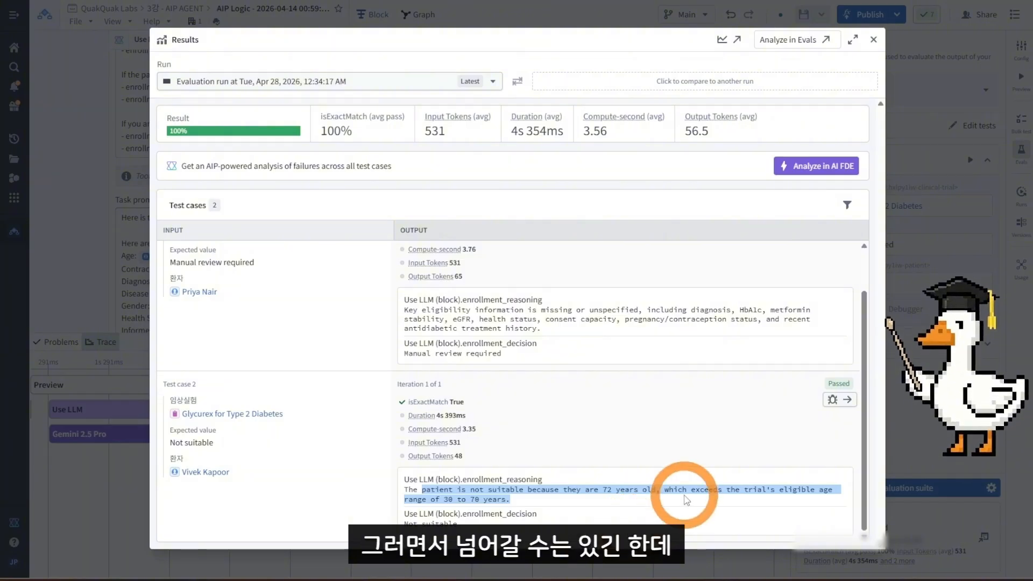
click(860, 370)
click(905, 257)
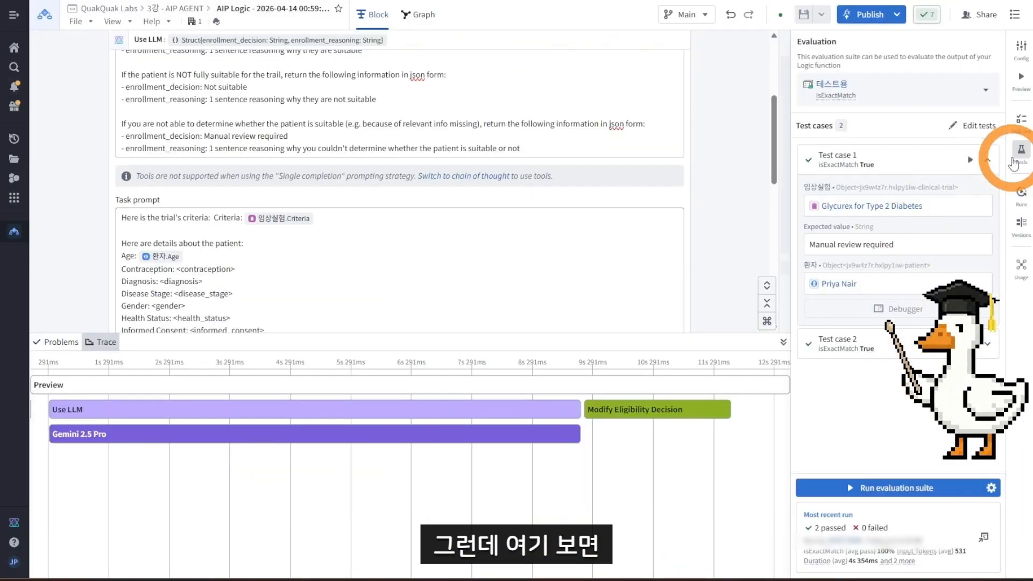
Step: Reopen the suite's tests and read the LLM-as-a-judge (boolean) evaluator's parameters, best practices and use cases
click(968, 125)
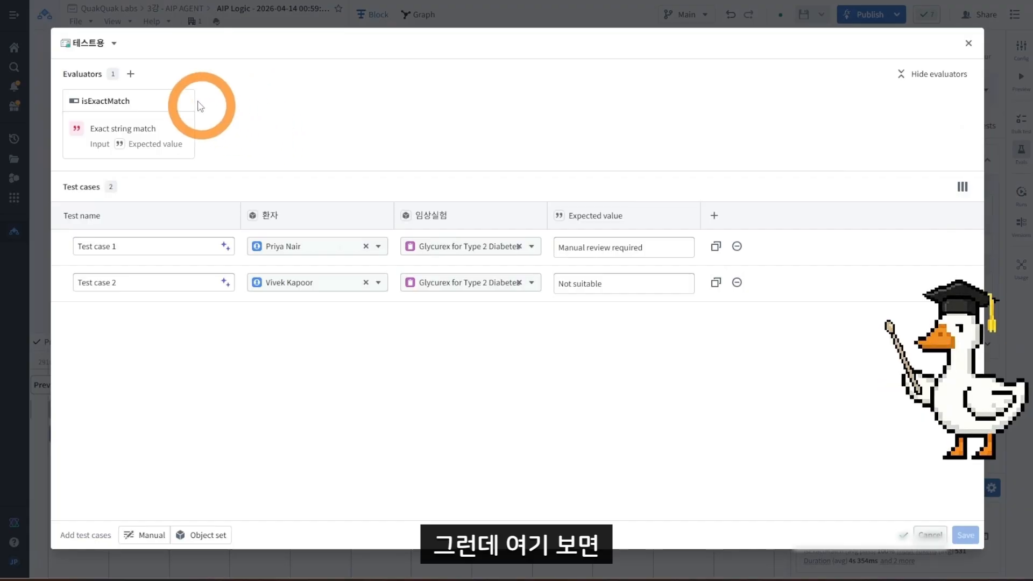
click(130, 73)
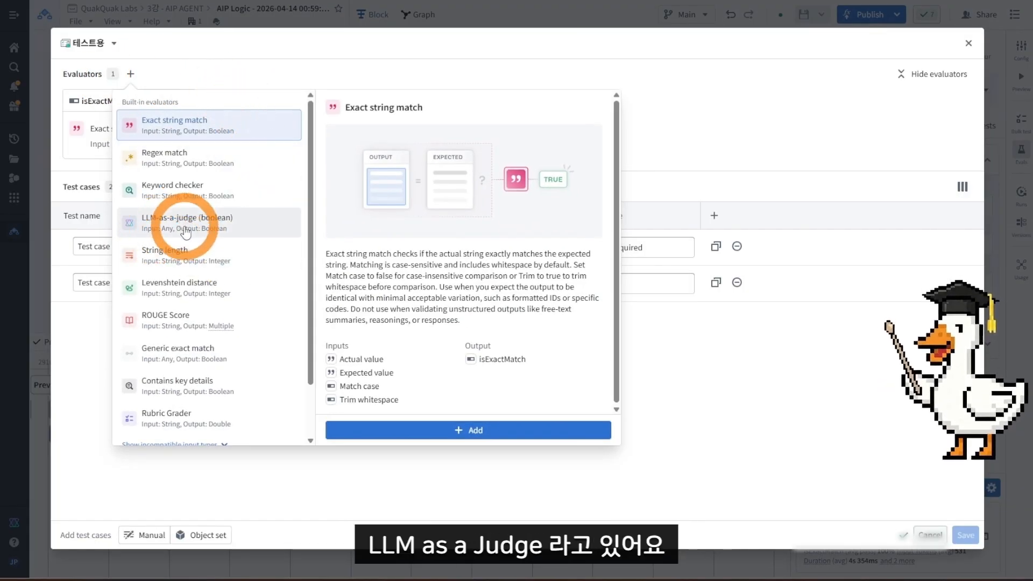
click(161, 230)
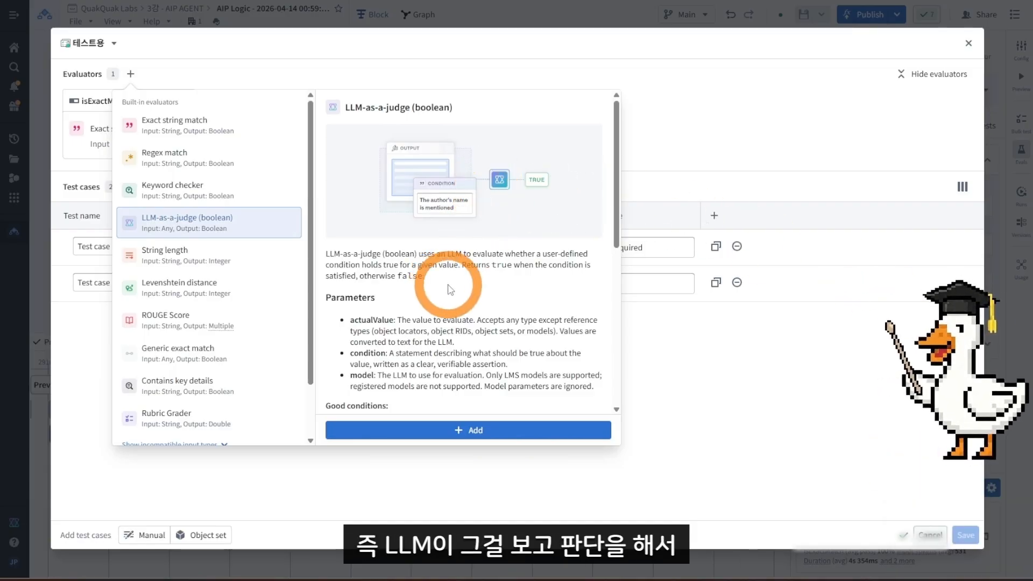
scroll(452, 269, down, 1)
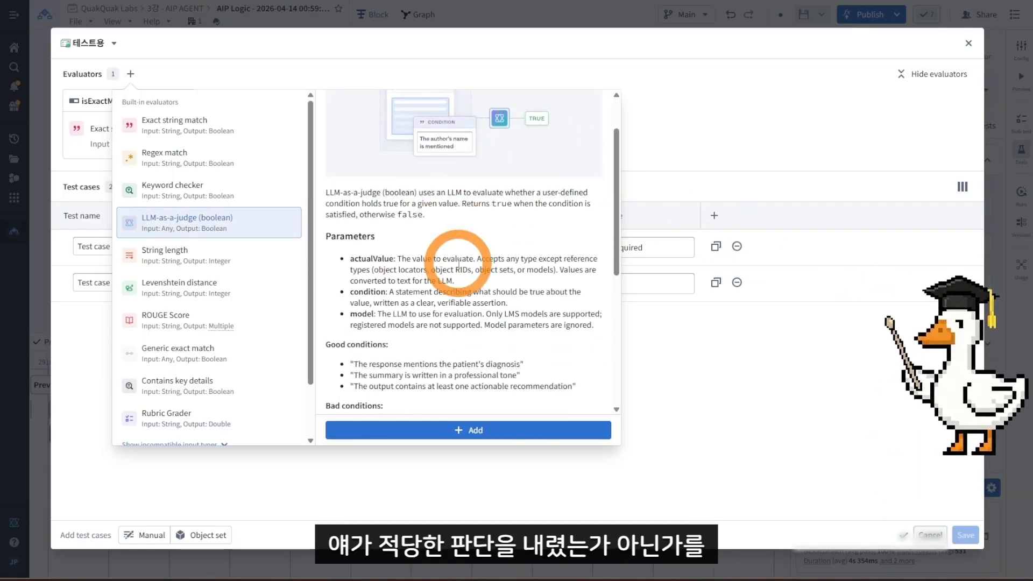
scroll(457, 263, down, 1)
scroll(459, 264, down, 3)
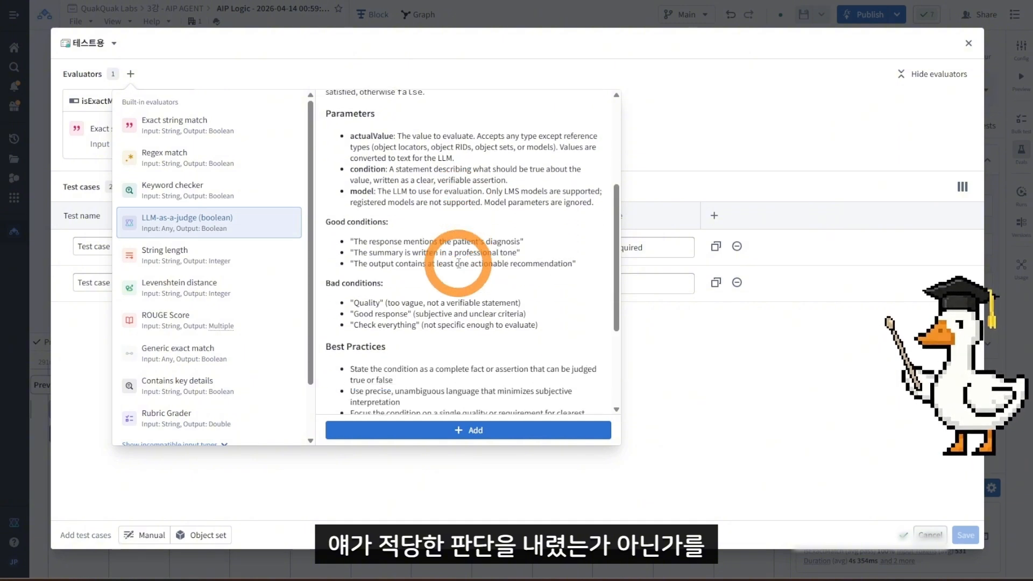
scroll(458, 265, down, 1)
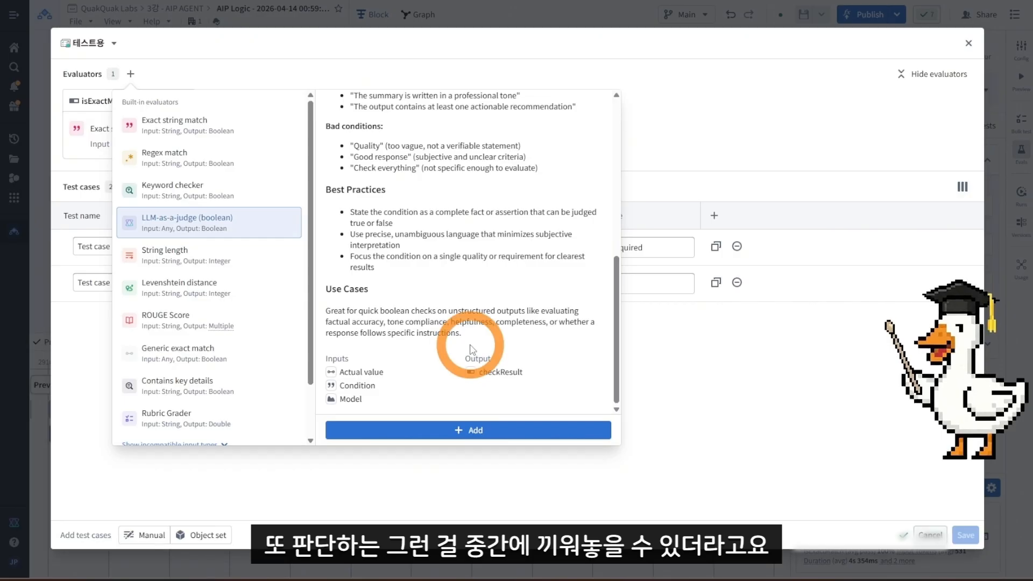
scroll(479, 347, up, 1)
scroll(476, 312, up, 3)
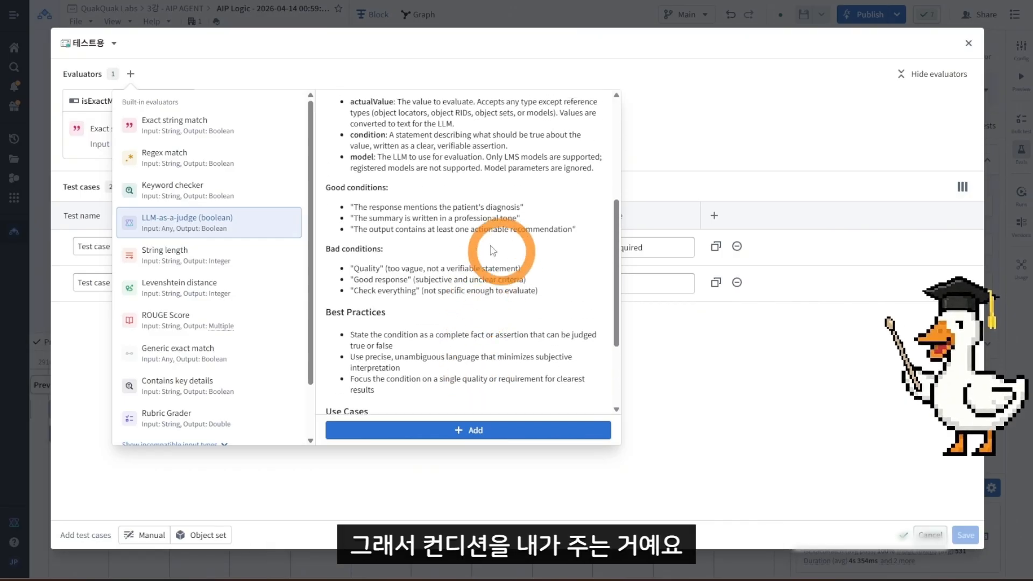
scroll(444, 172, up, 1)
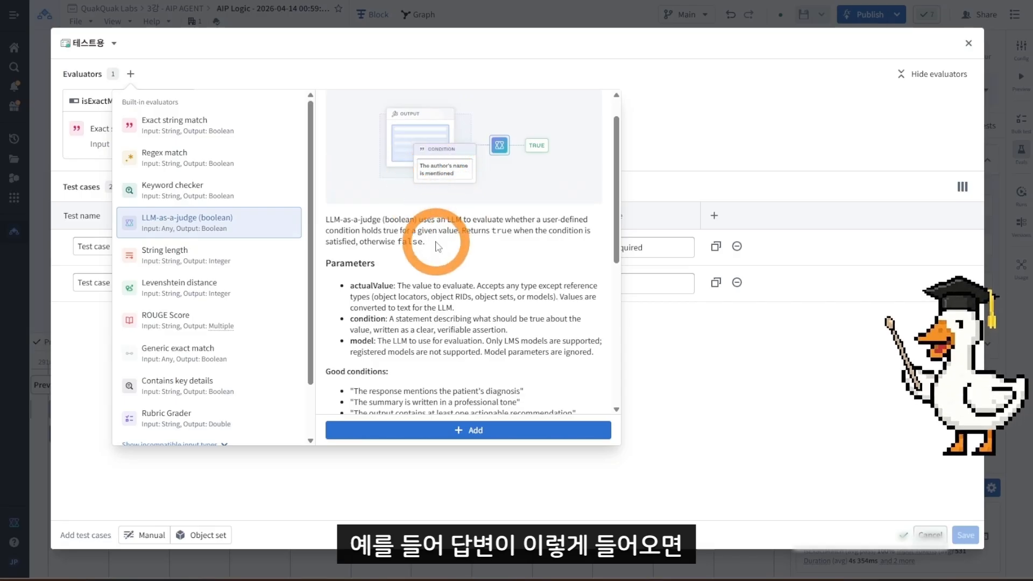
Step: Compare the good and bad condition examples for LLM-as-a-judge (boolean) and add it as an evaluator to the suite
scroll(438, 247, down, 2)
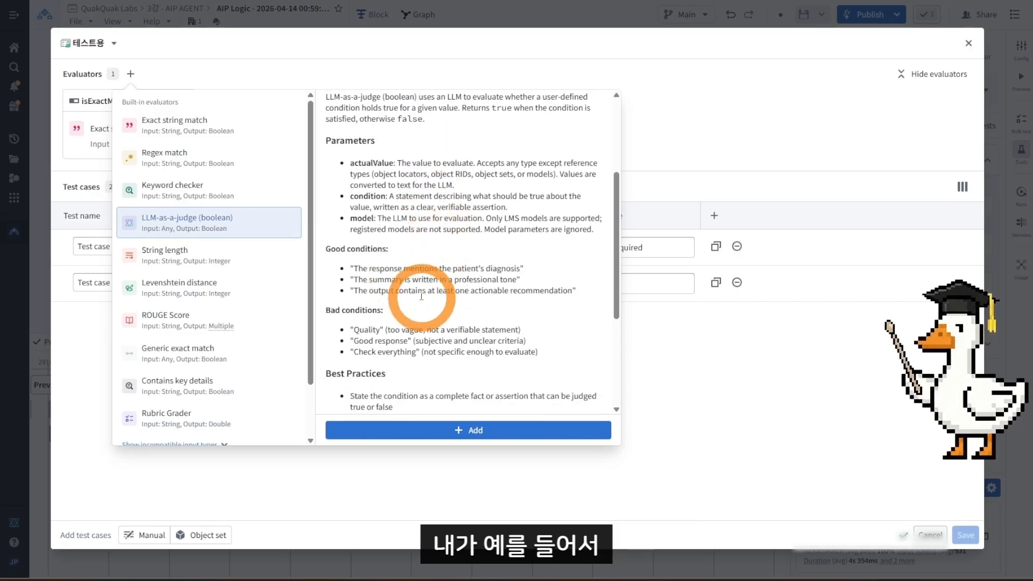
drag(353, 279, 419, 278)
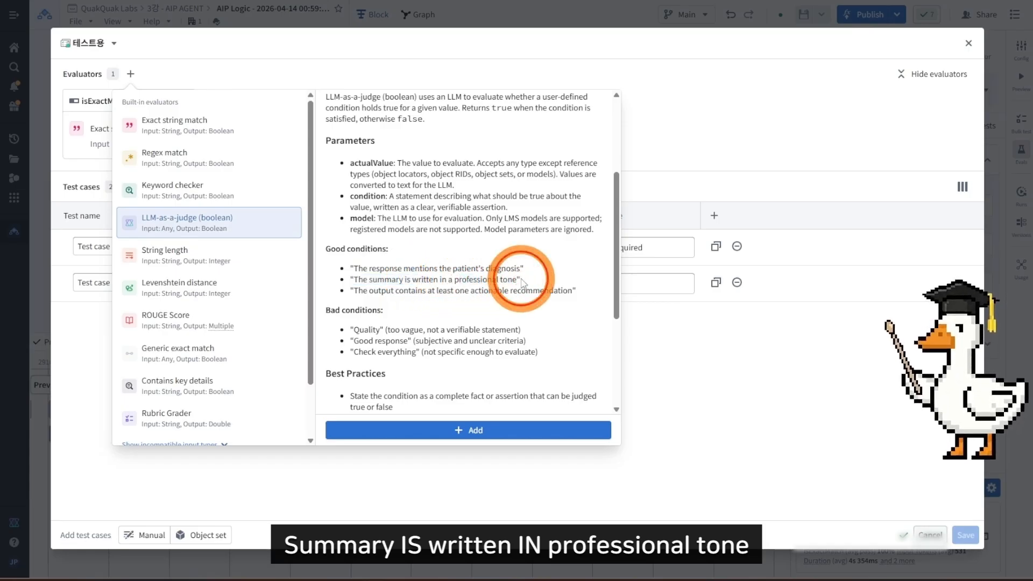
drag(521, 280, 351, 279)
click(544, 273)
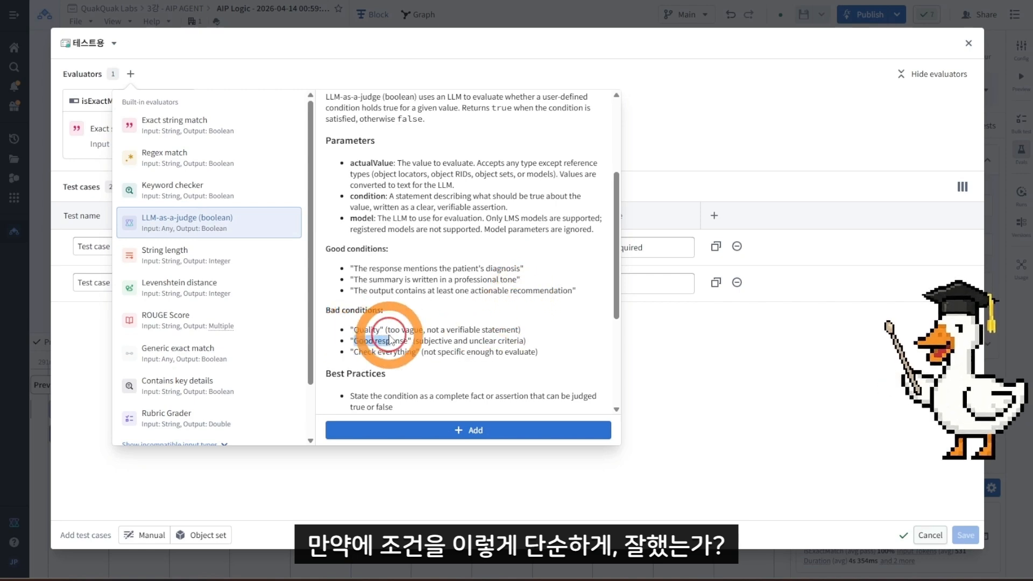
mouse_move(350, 340)
mouse_down()
mouse_move(401, 339)
mouse_move(359, 326)
mouse_up()
drag(359, 327, 383, 332)
click(452, 359)
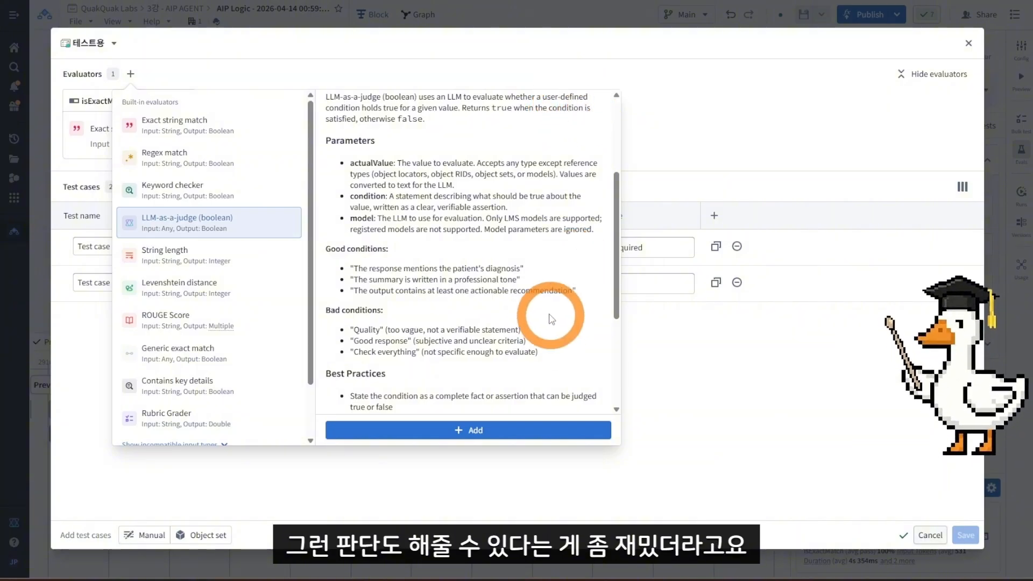
scroll(462, 237, down, 3)
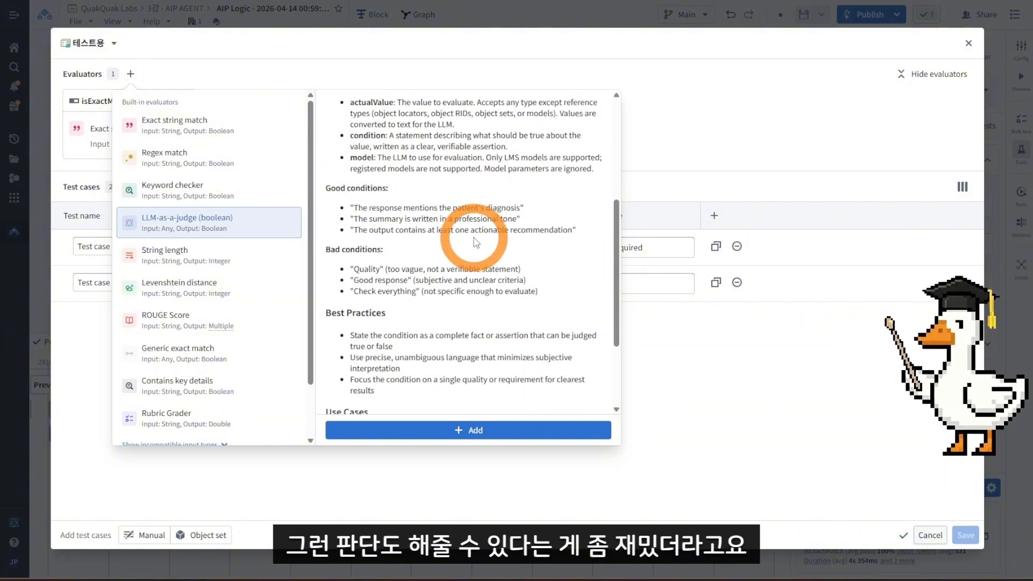
click(511, 430)
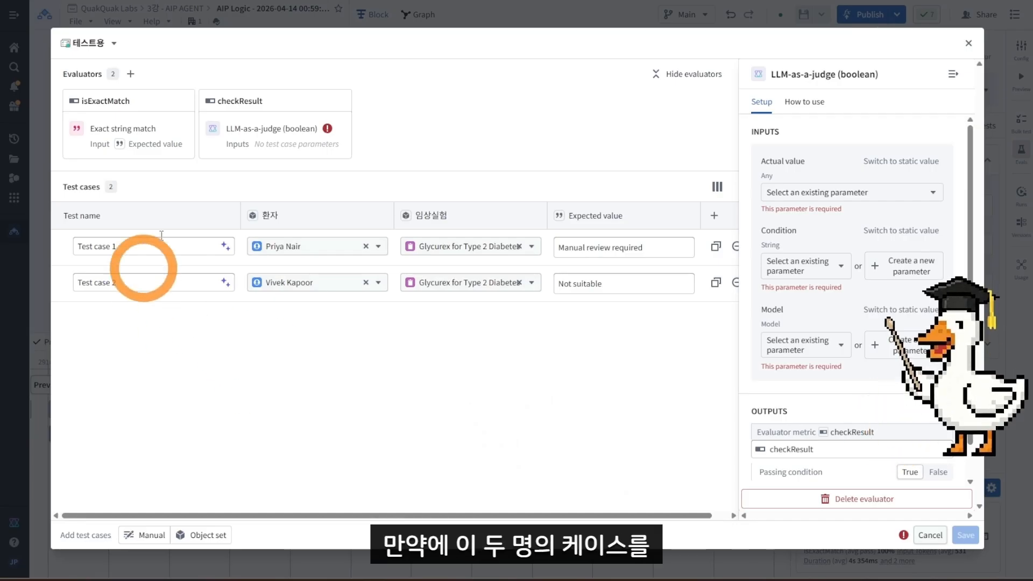
Step: Set the LLM-as-a-judge evaluator's actual value to Use LLM (block).enrollment_reasoning and create a new Condition parameter for it
drag(402, 515, 435, 517)
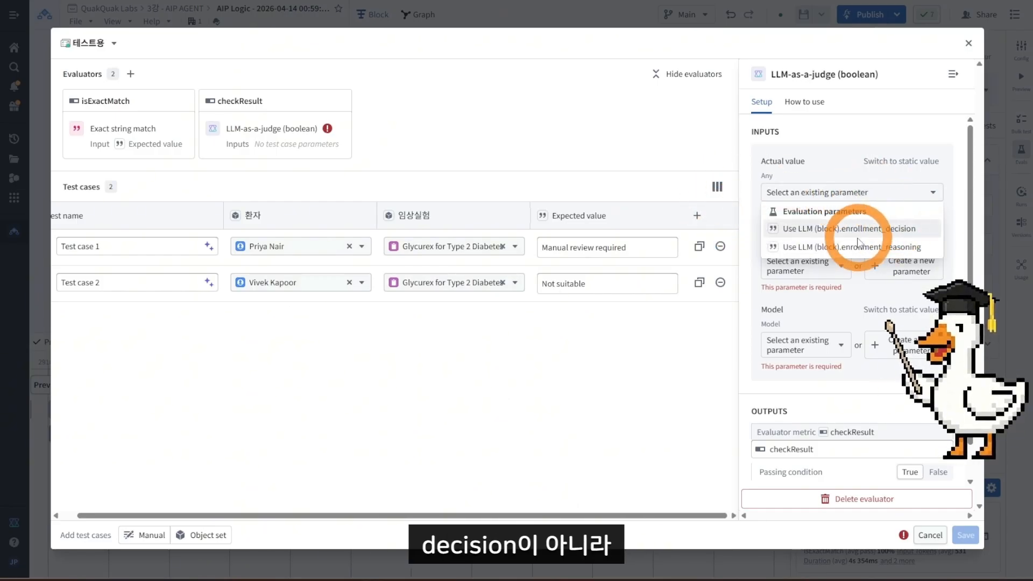
click(858, 248)
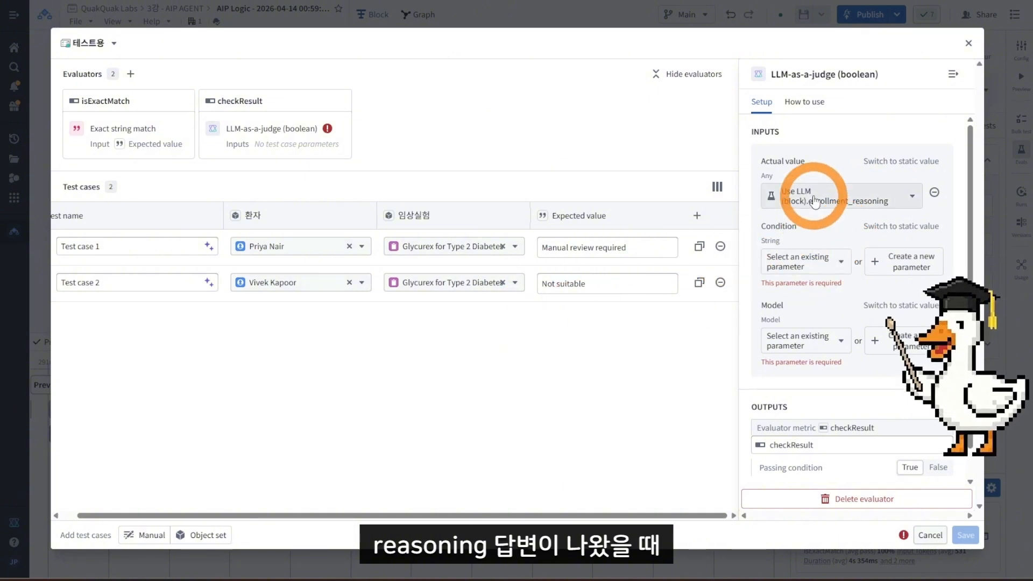
click(906, 273)
click(889, 291)
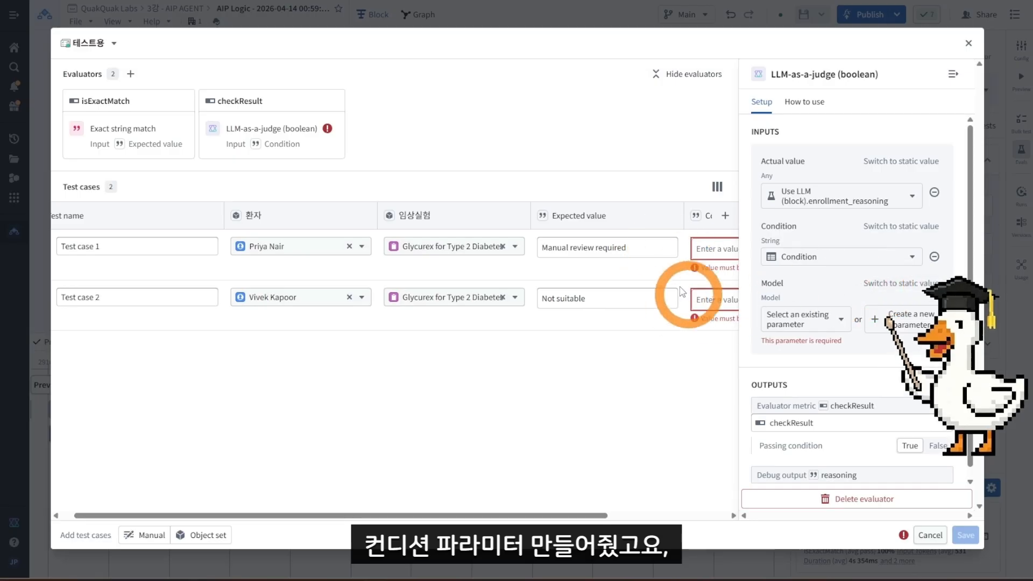
Step: Create a new Model parameter for the LLM-as-a-judge evaluator and choose GPT-5.4 for both test cases
drag(598, 515, 718, 515)
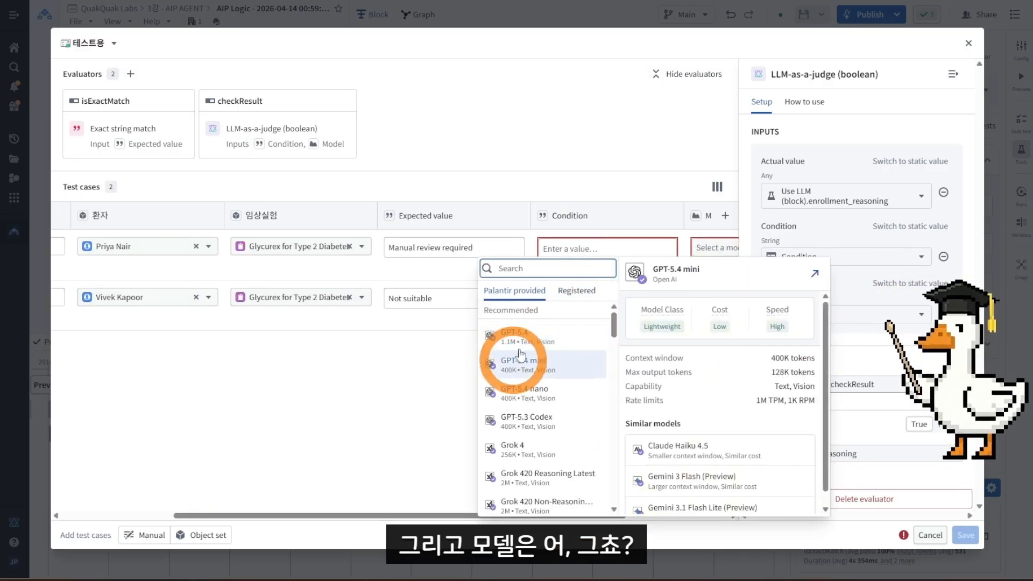
click(538, 340)
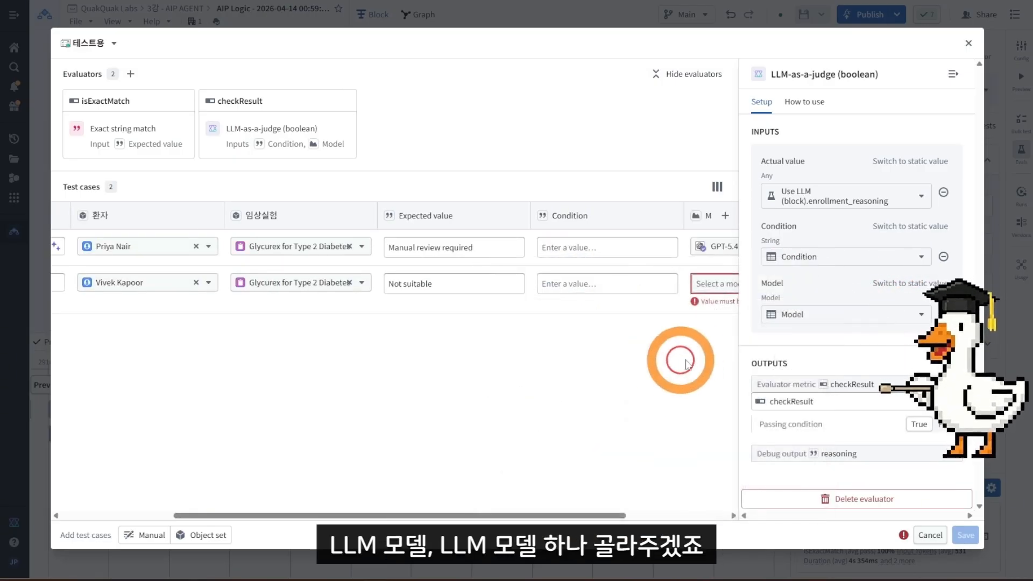
click(710, 285)
click(583, 383)
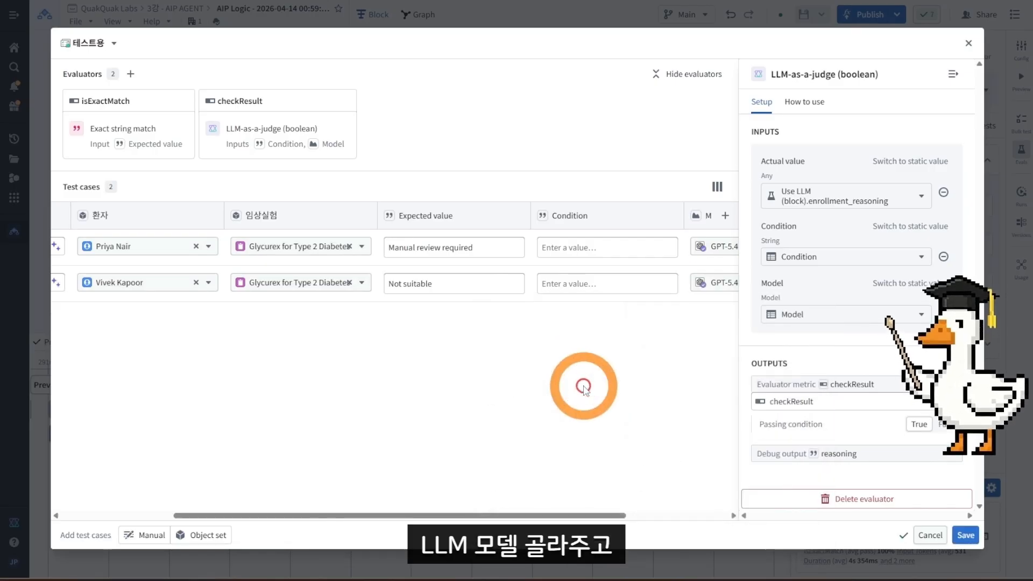
Step: Enter the condition "답변의 내용이 환자의 상태를 명확히 설명하고 있는지?" for both test cases
click(446, 247)
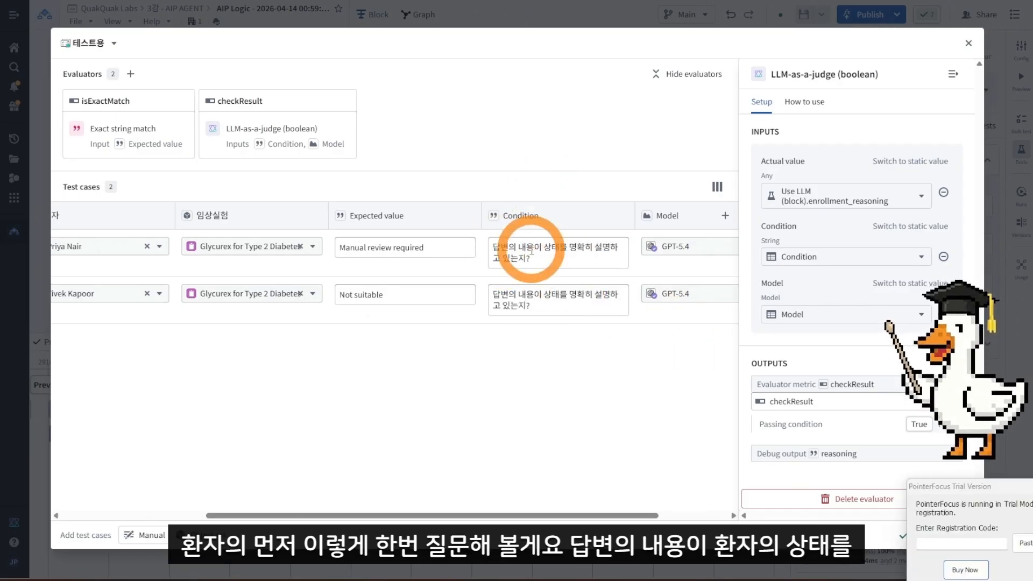
drag(501, 250, 543, 263)
click(548, 263)
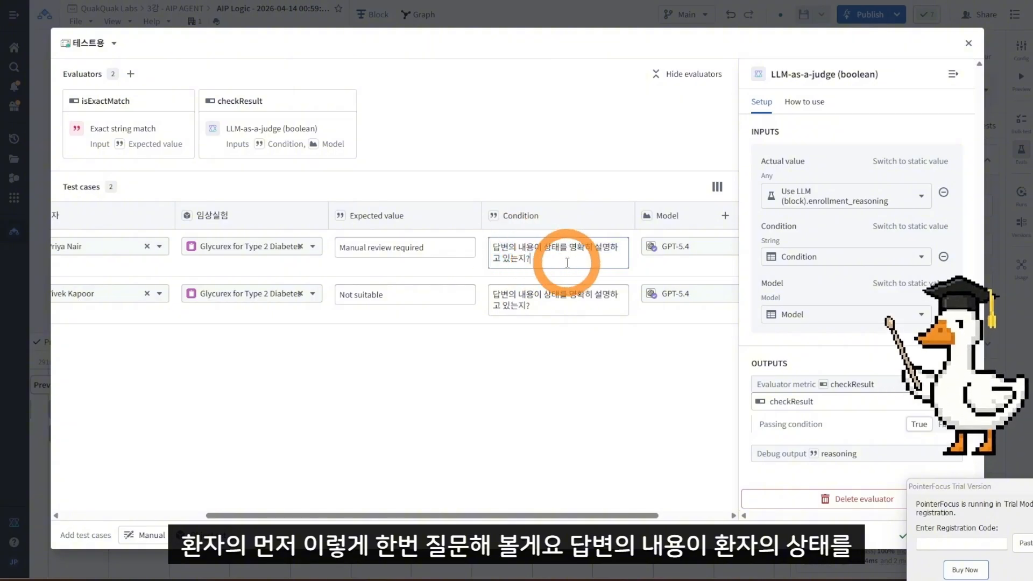
click(541, 246)
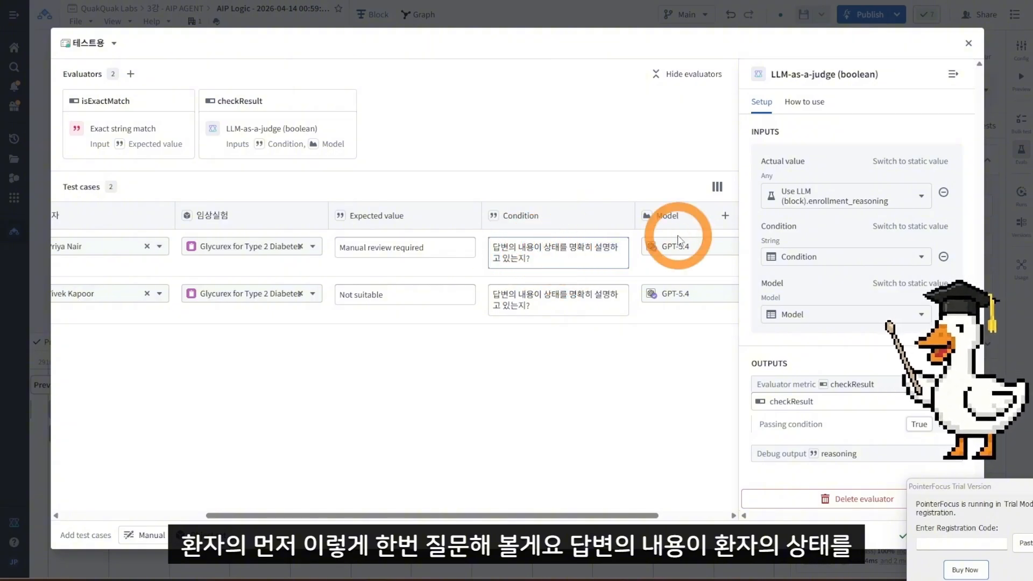
key(ctrl+a)
key(ctrl+c)
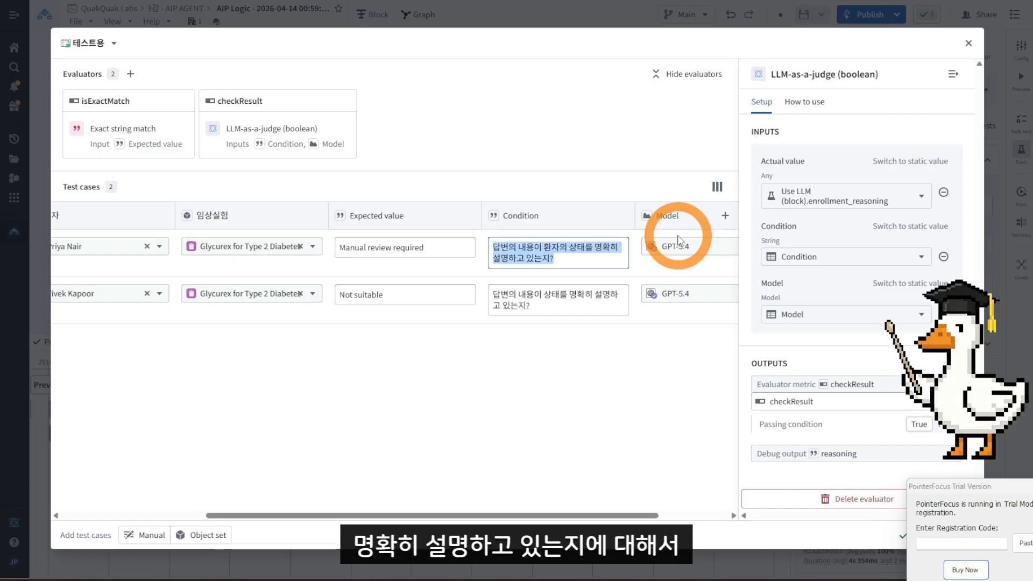
click(587, 300)
key(ctrl+a)
key(ctrl+v)
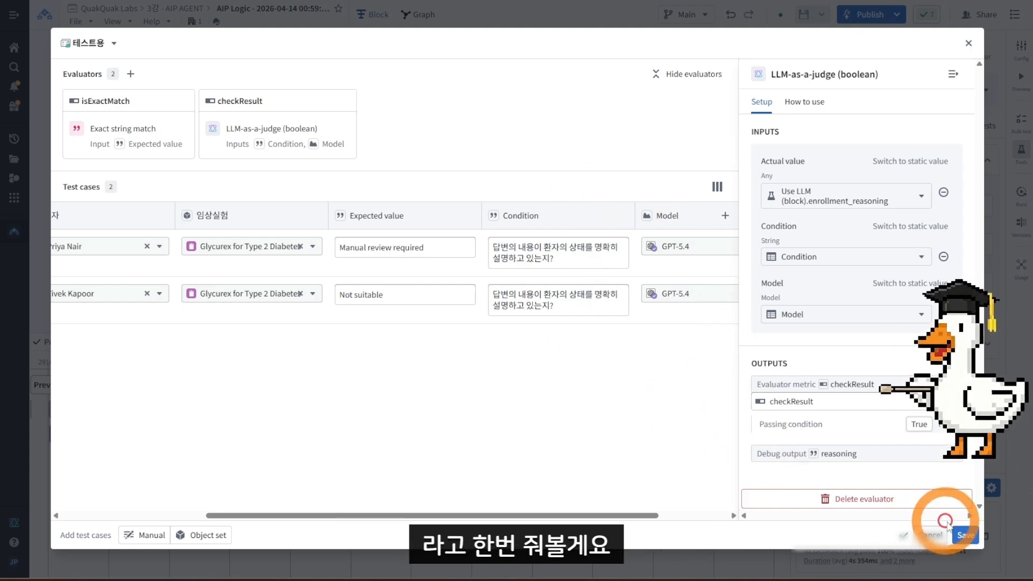
Step: Save the test changes and run the evaluation suite with both evaluators
click(964, 533)
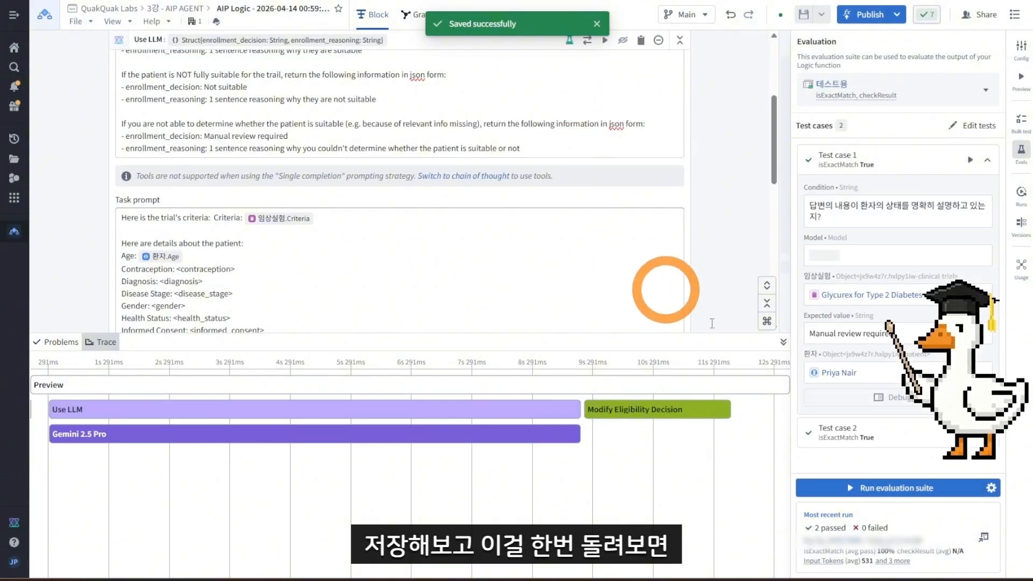
click(886, 494)
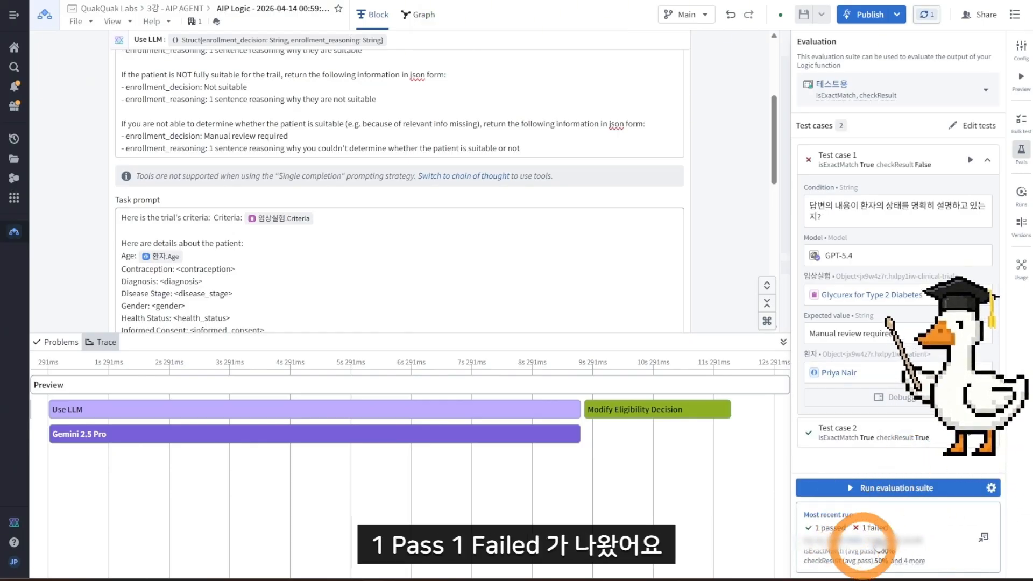
Step: Open the most recent run's results, compare the test cases' checkResult outcomes with their condition and enrollment reasoning, and close the results
click(886, 536)
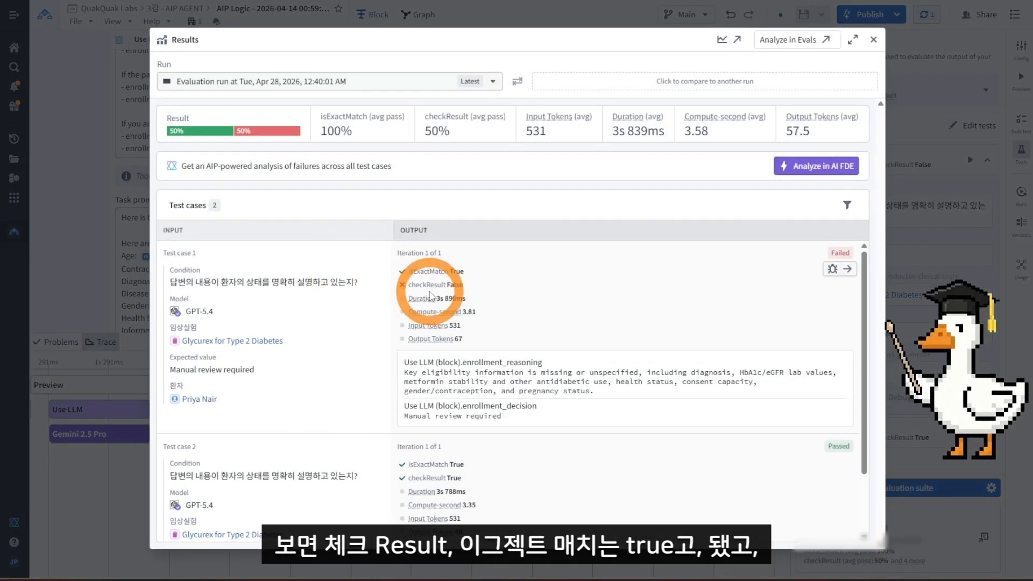
drag(417, 272, 432, 289)
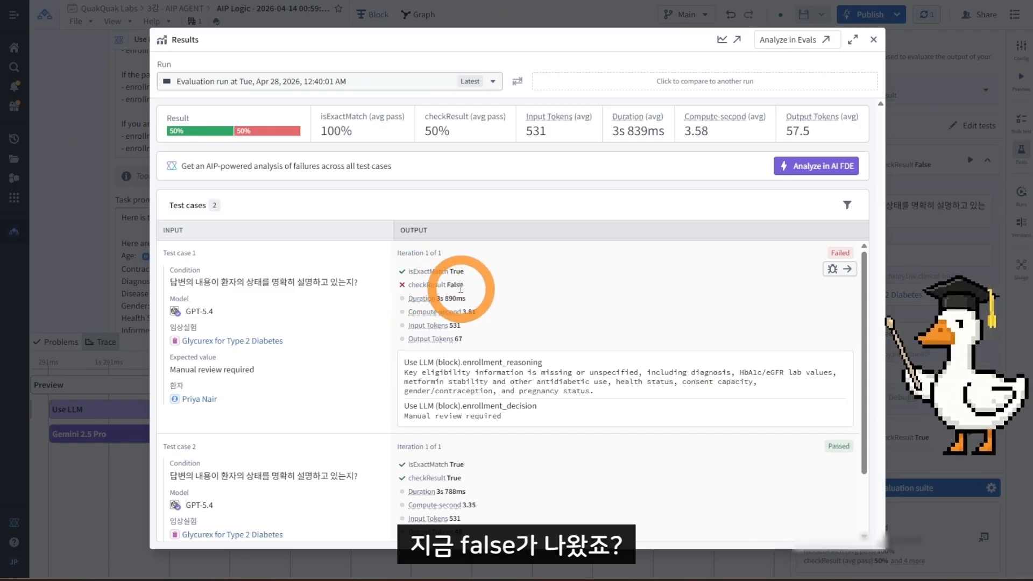
drag(166, 282, 295, 287)
click(311, 288)
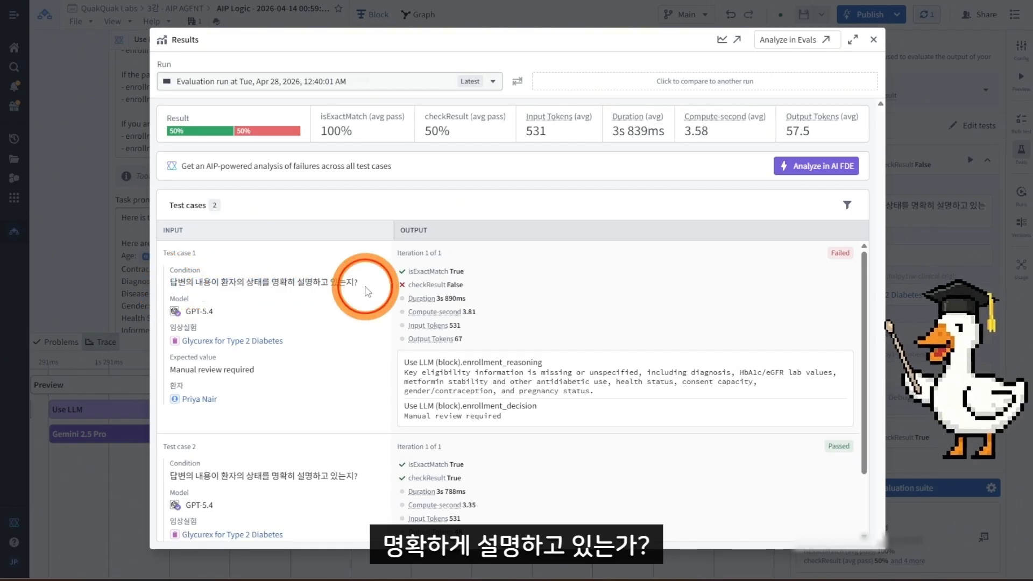
scroll(484, 331, down, 1)
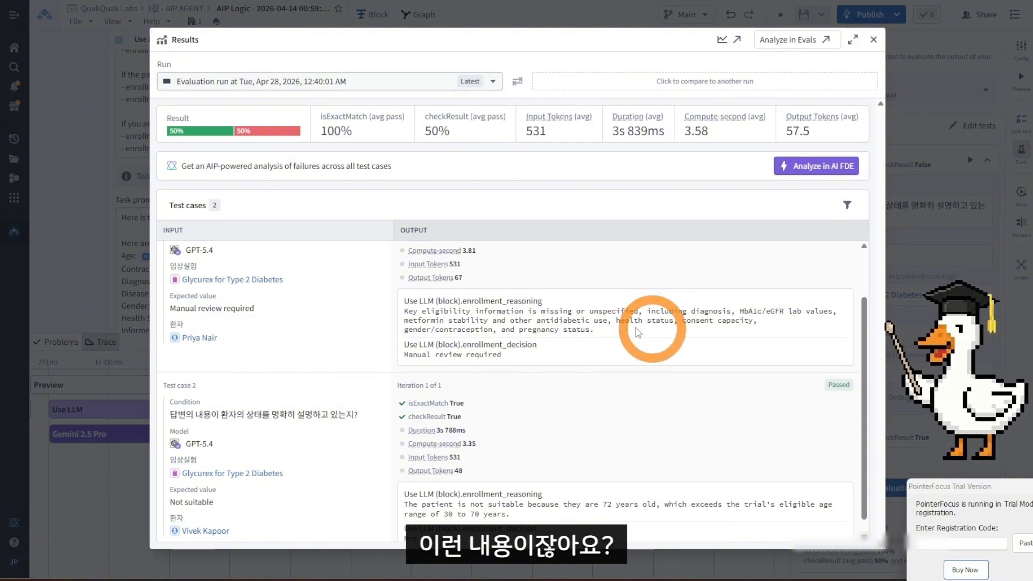
scroll(596, 312, up, 2)
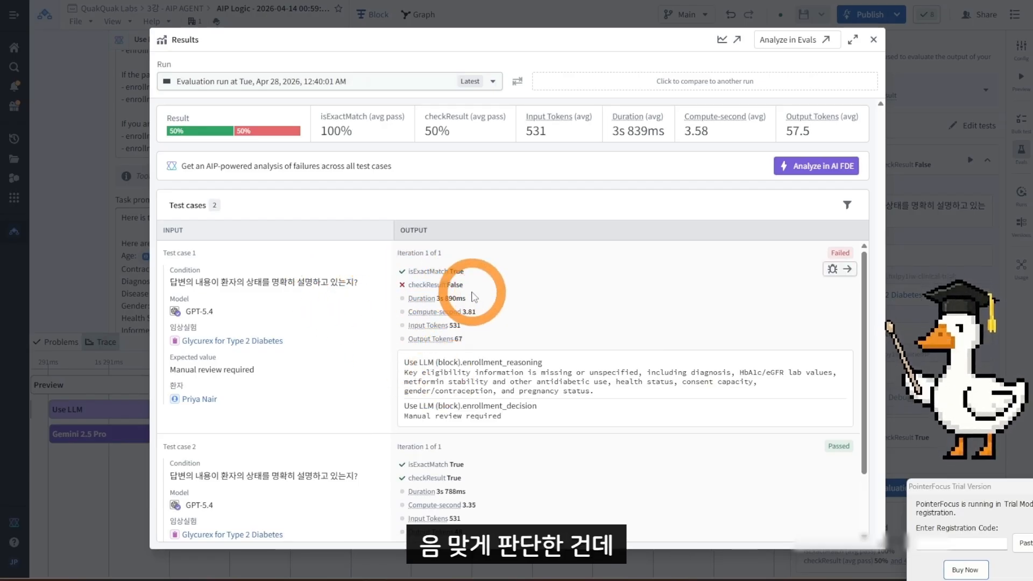
mouse_move(359, 282)
mouse_down()
mouse_move(171, 282)
mouse_move(371, 281)
mouse_up()
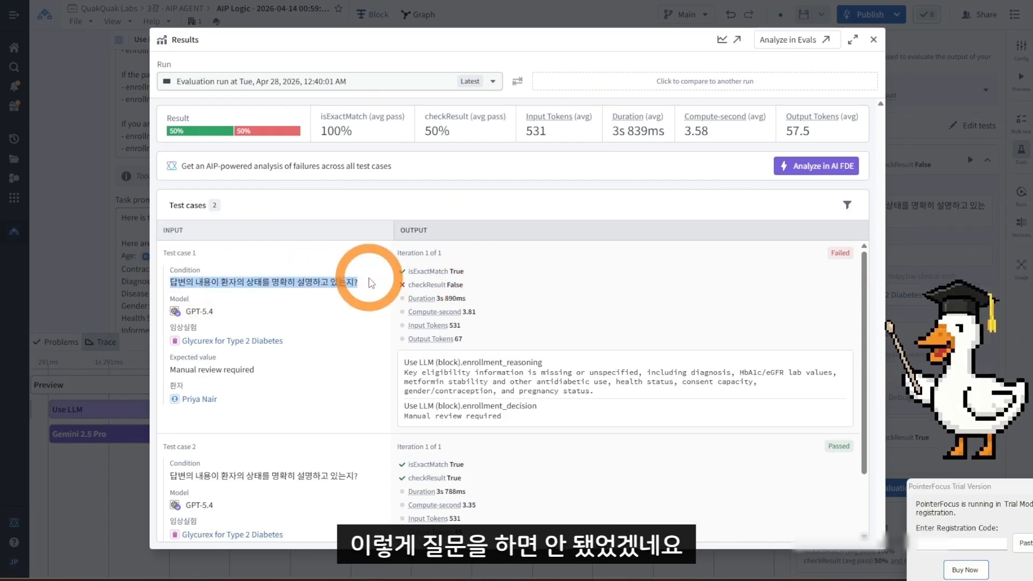
click(360, 302)
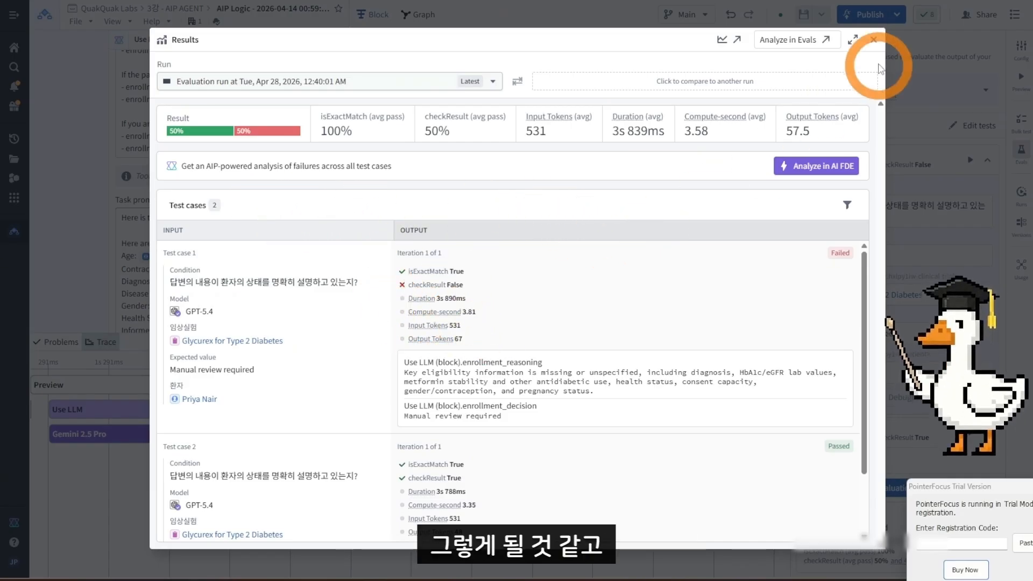
click(873, 40)
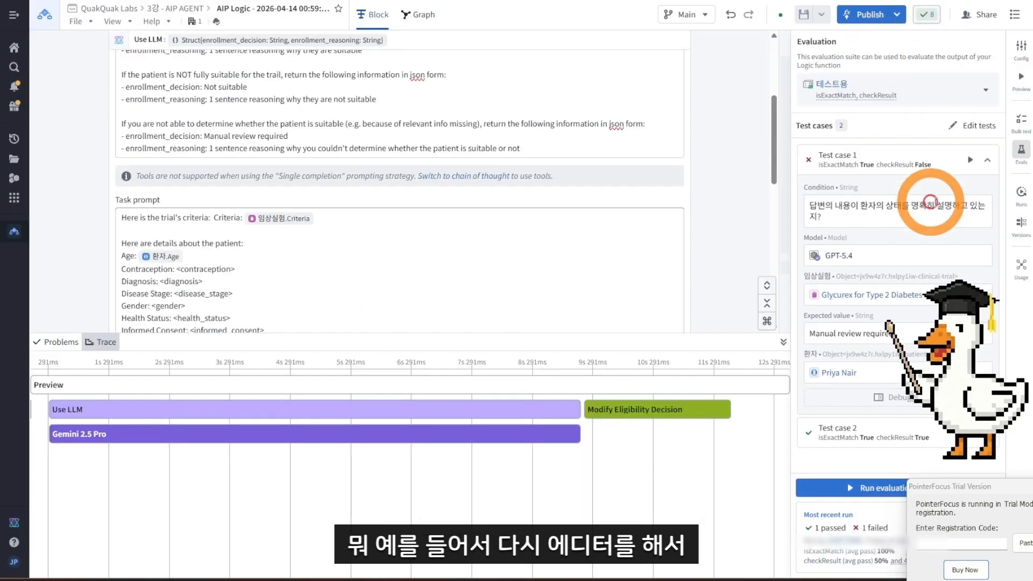
Step: Reopen the tests and change both test cases' condition to "답변의 내용이 환자가 선정되거나 그렇지 못한 사유를 명확히 설명하고 있는지?"
click(979, 126)
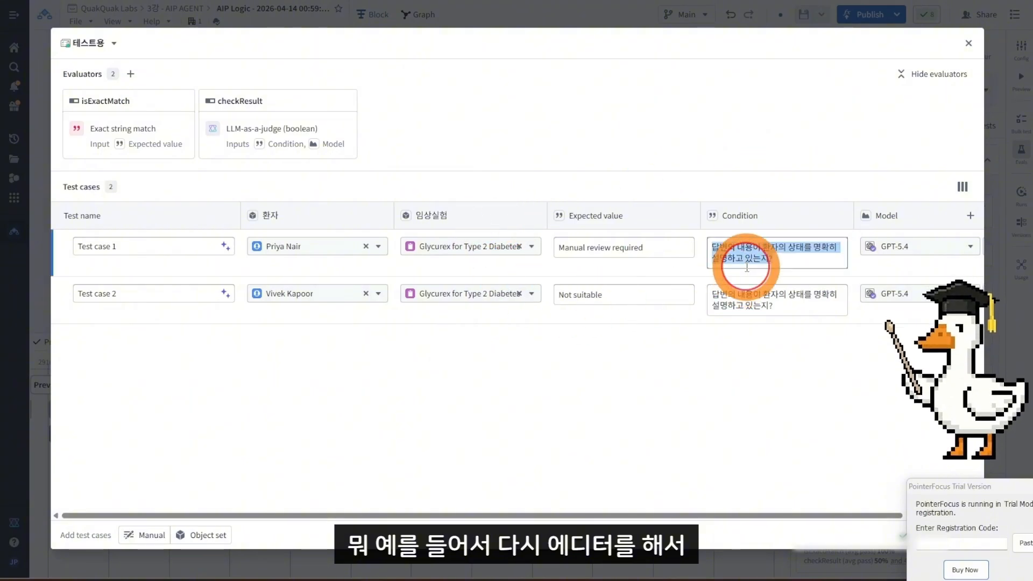
text(답변의 내용이 환자가 선정되거나 그렇지 못한 사유를 명확히 설명하고 있는지?)
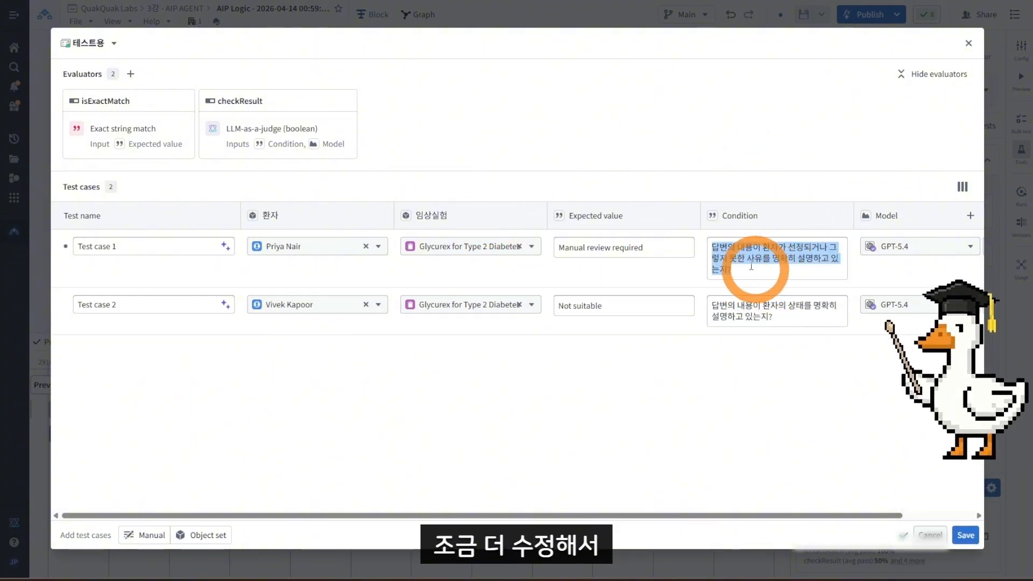
click(764, 249)
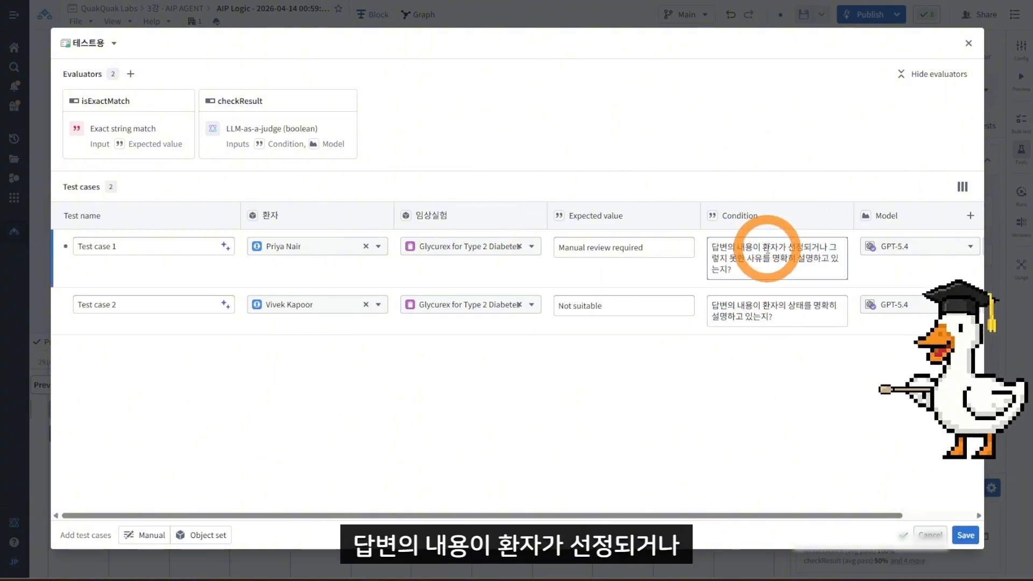
drag(722, 249, 773, 272)
key(ctrl+c)
click(791, 253)
click(781, 321)
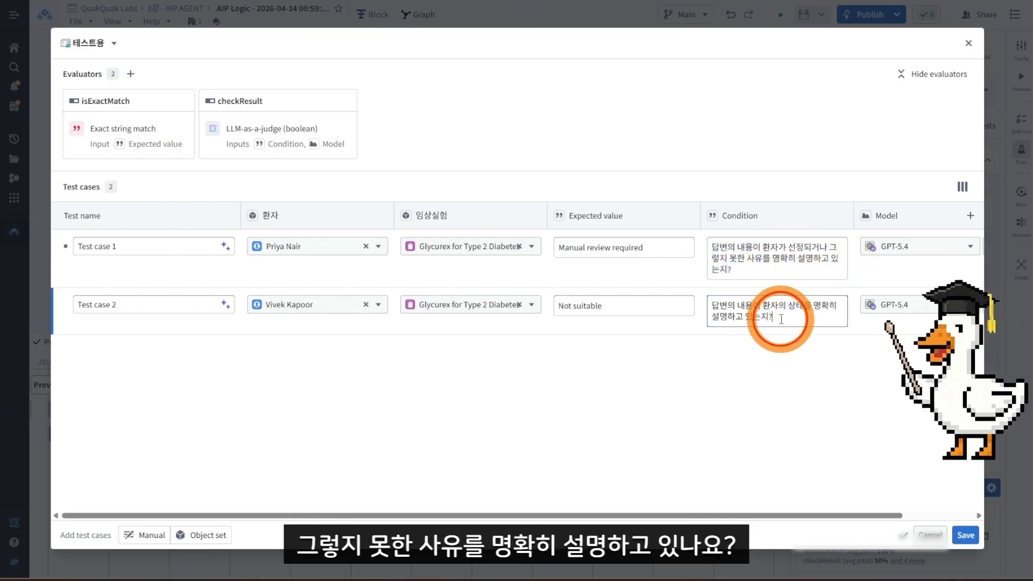
key(ctrl+a)
key(ctrl+v)
Step: Save the revised conditions and rerun the evaluation suite
click(793, 370)
click(962, 543)
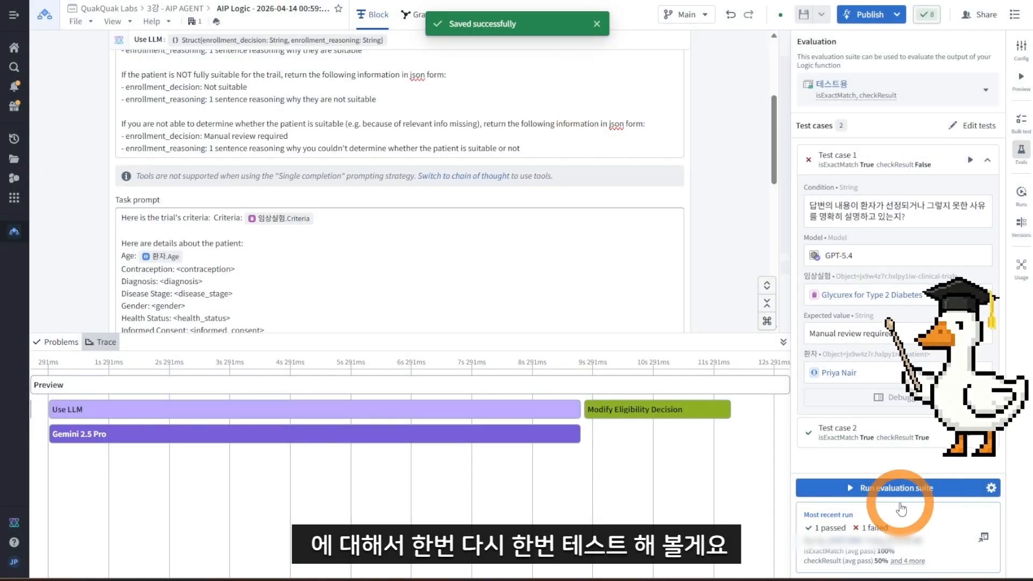
click(900, 490)
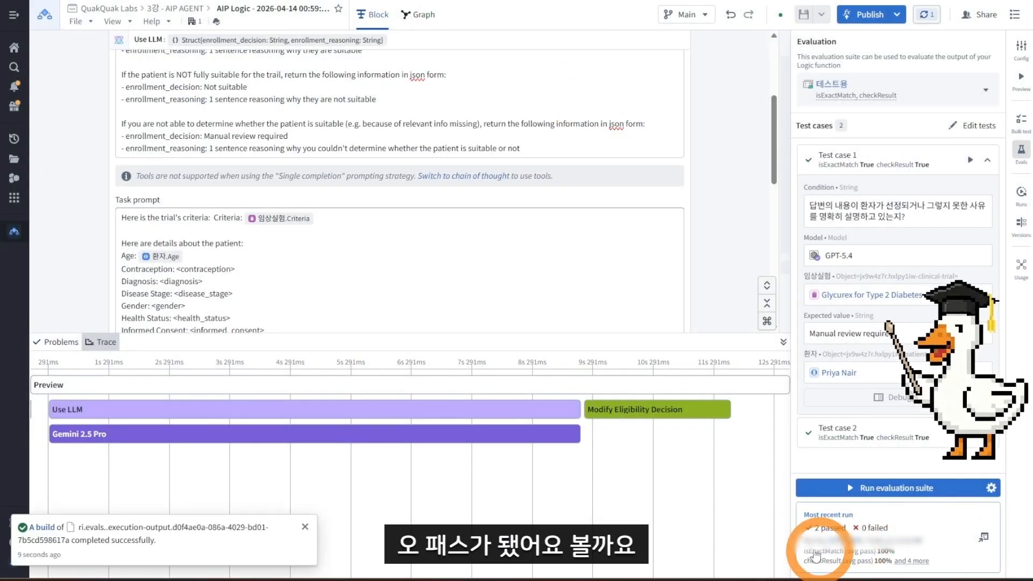
Step: Open the new run's results and examine both test cases' evaluator outcomes and enrollment reasoning against the revised condition
click(899, 527)
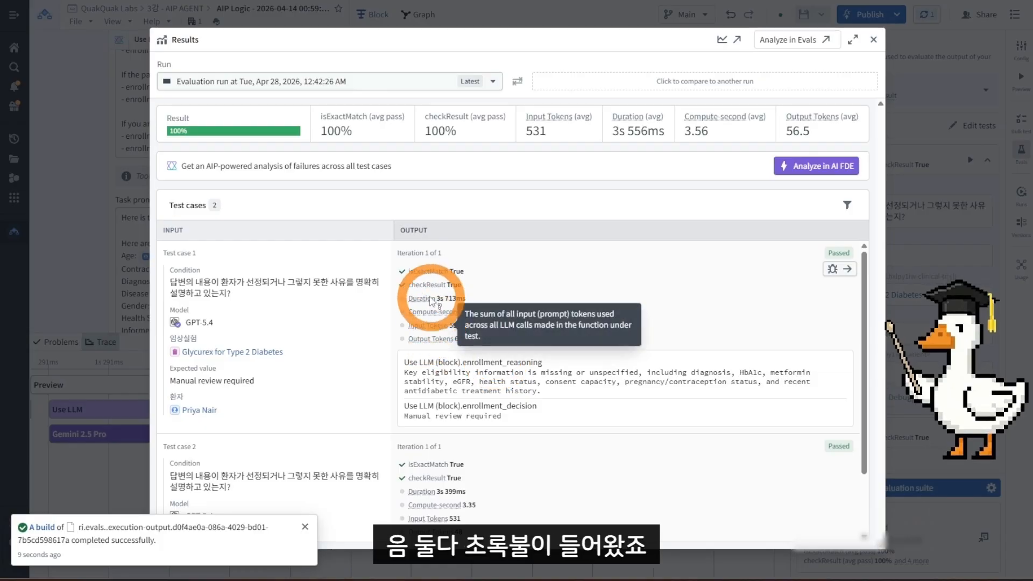
scroll(454, 444, down, 1)
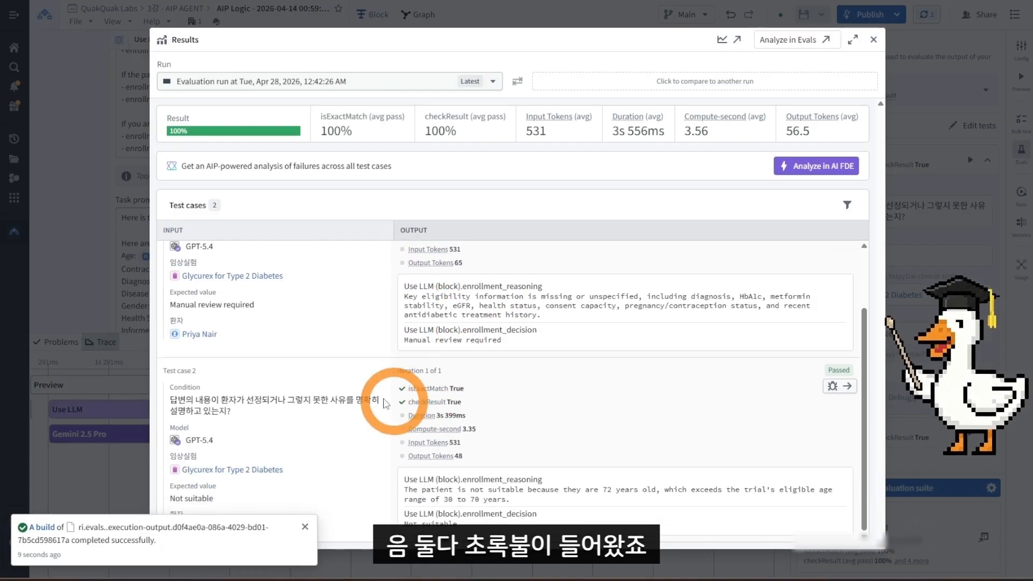
scroll(279, 307, up, 1)
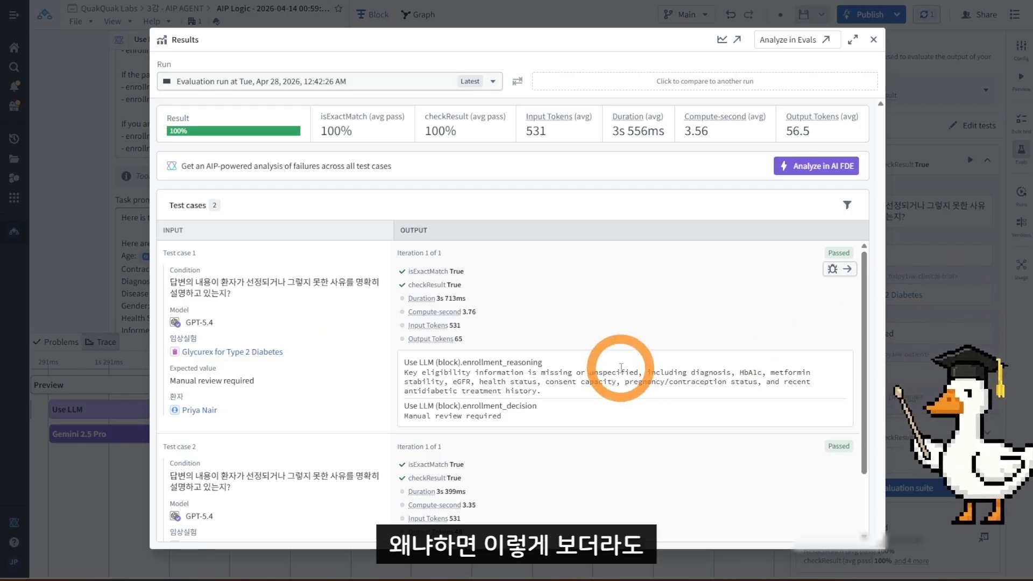
scroll(622, 372, down, 1)
drag(462, 417, 415, 419)
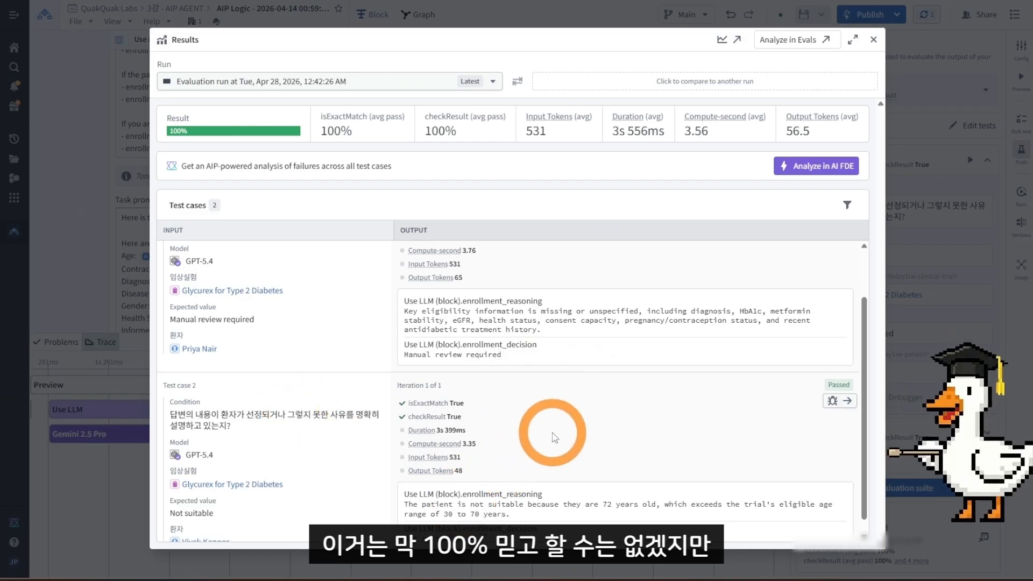
scroll(554, 436, up, 2)
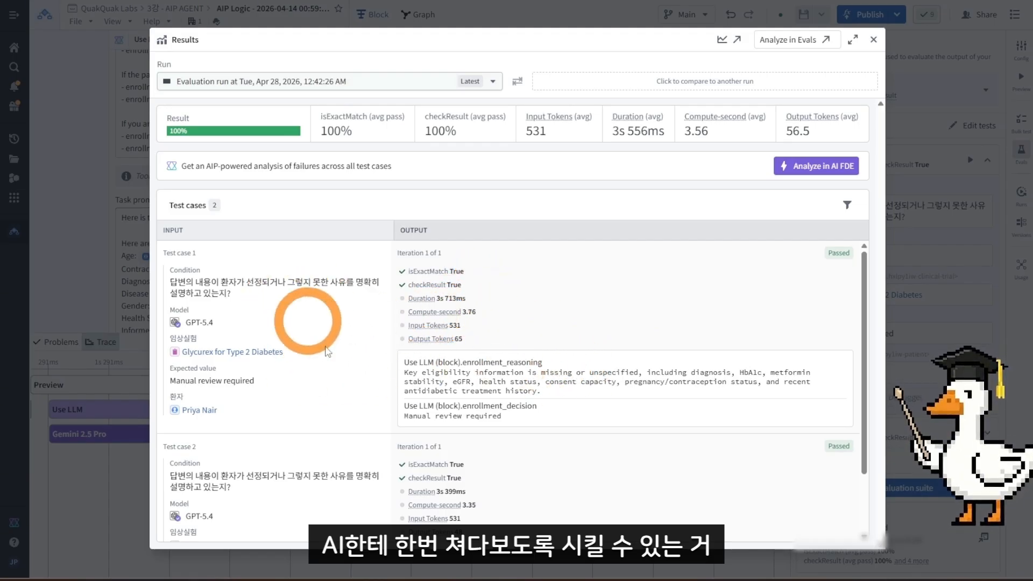
drag(402, 378, 561, 383)
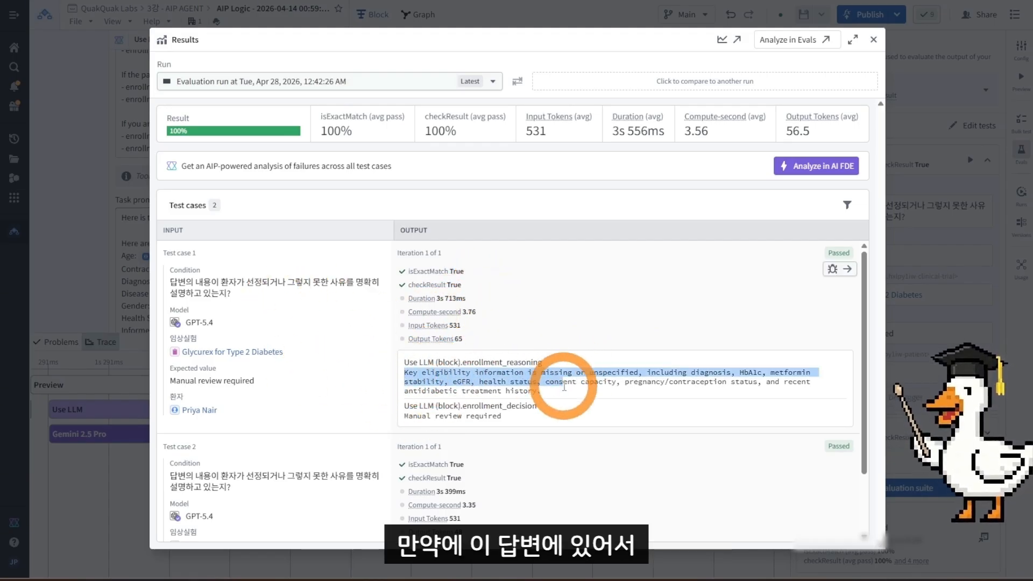
scroll(559, 388, down, 3)
drag(406, 490, 547, 503)
click(545, 497)
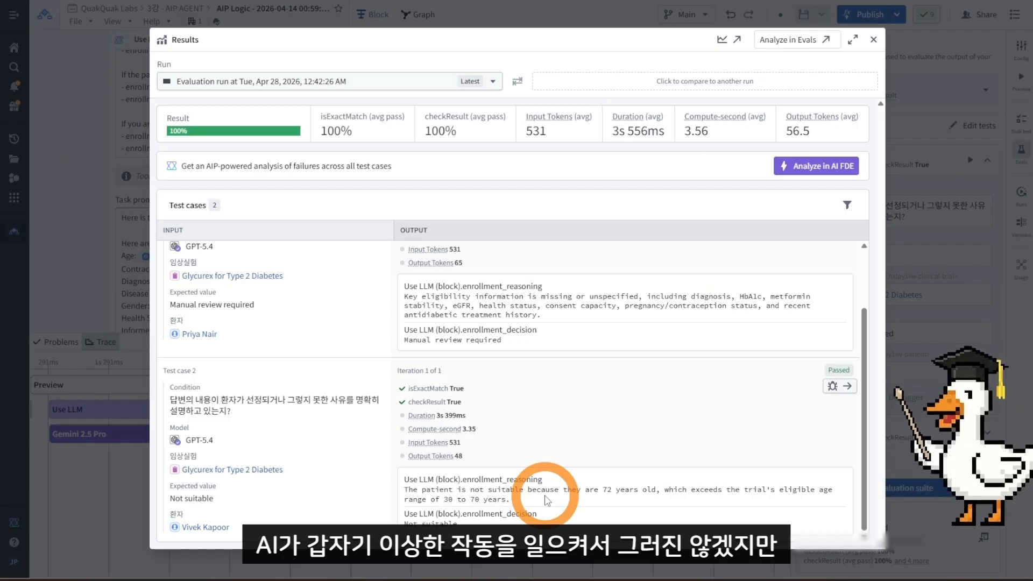
drag(519, 499, 507, 488)
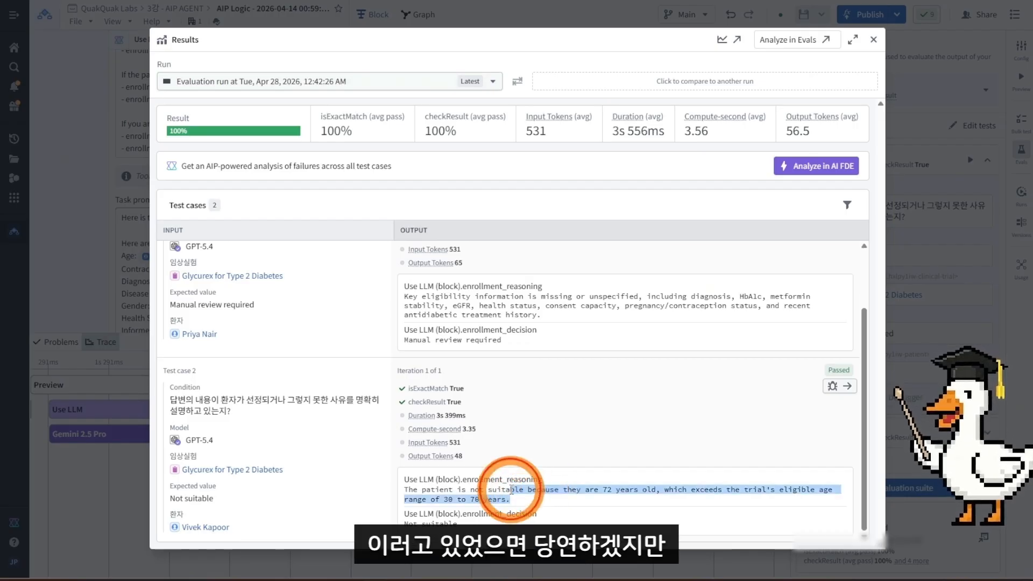
Step: Review the enrollment reasoning of both test cases against their condition in the latest run's results and close the results
click(501, 490)
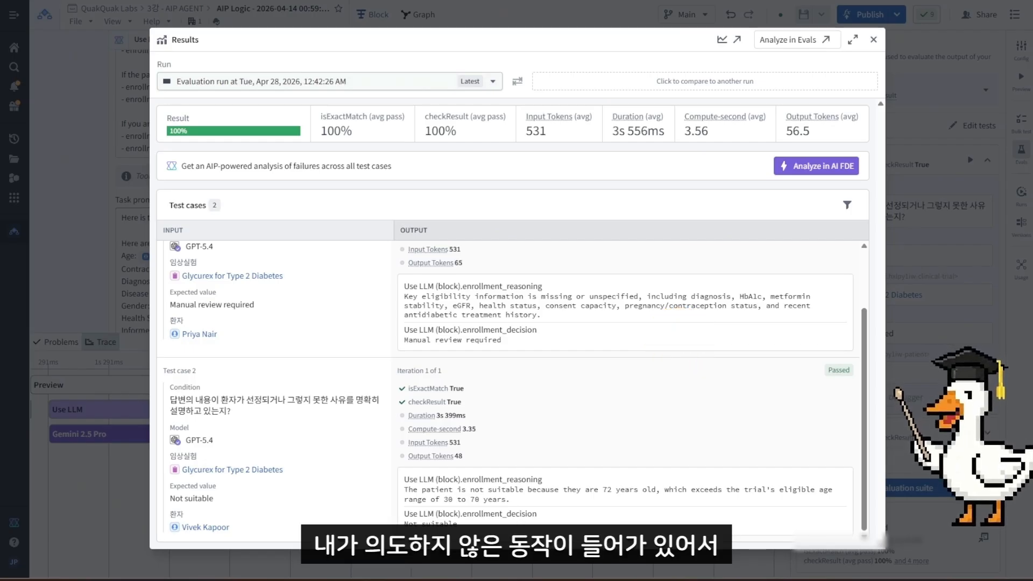
scroll(334, 301, up, 2)
triple_click(442, 372)
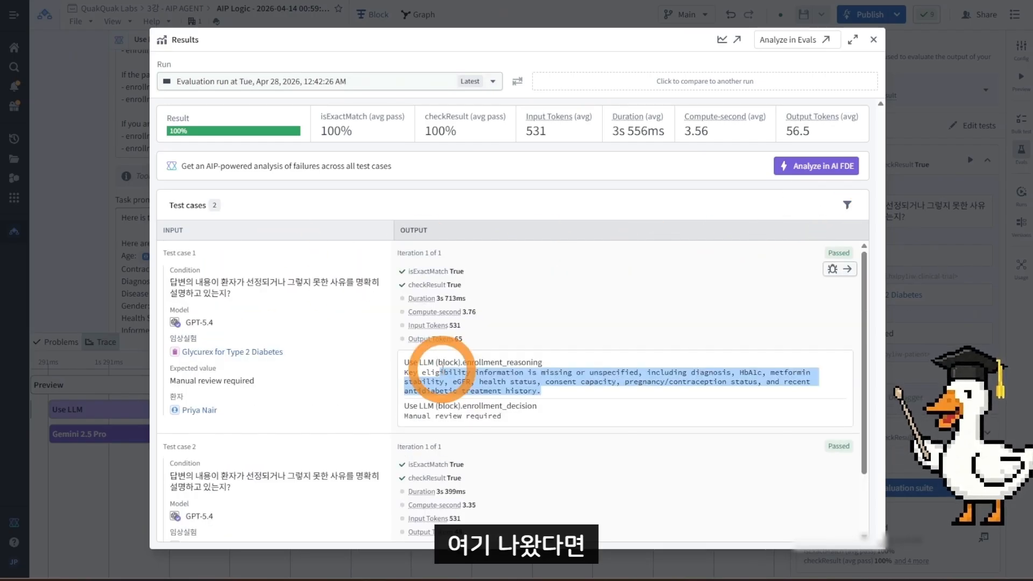
click(442, 372)
drag(302, 283, 554, 324)
click(554, 324)
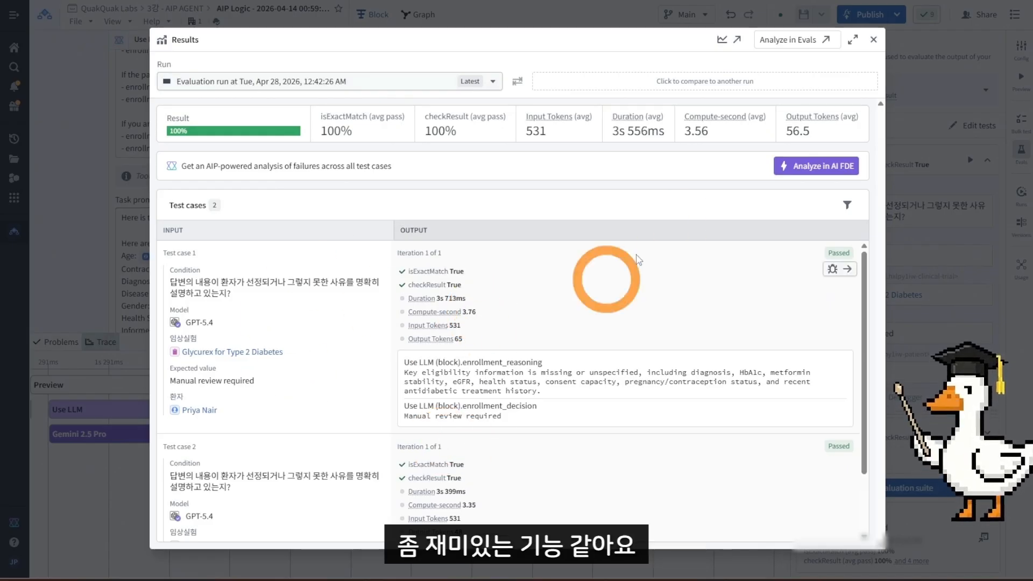
click(873, 40)
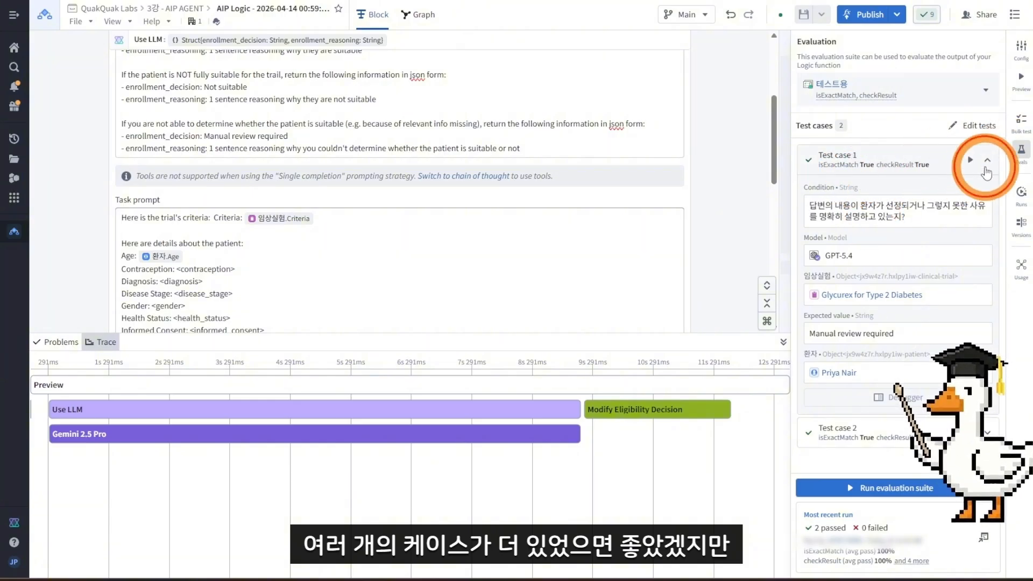
Step: Collapse Test case 1 and the Use LLM block after reviewing the block's system prompt, task prompt and model
click(987, 160)
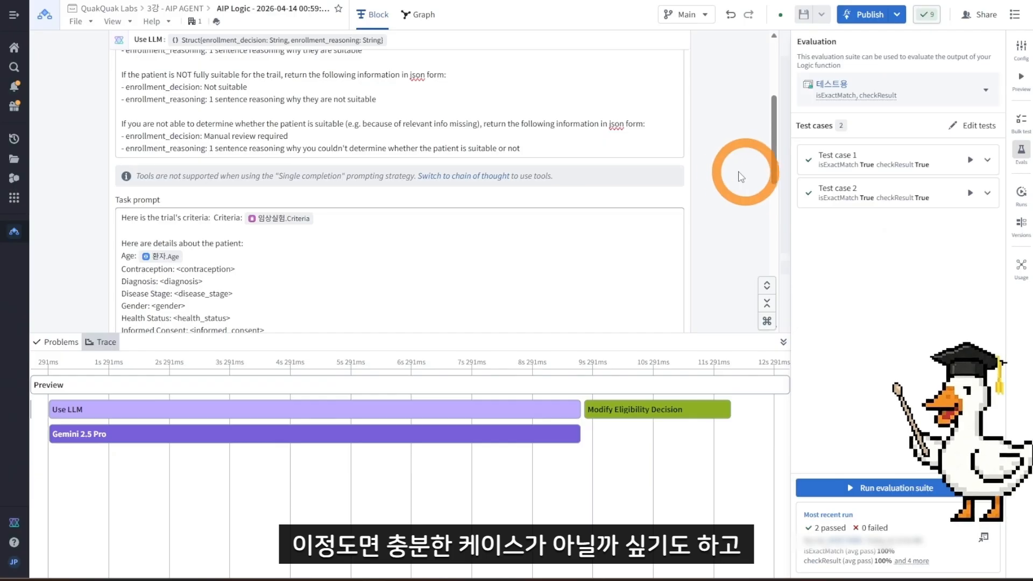
scroll(741, 176, up, 5)
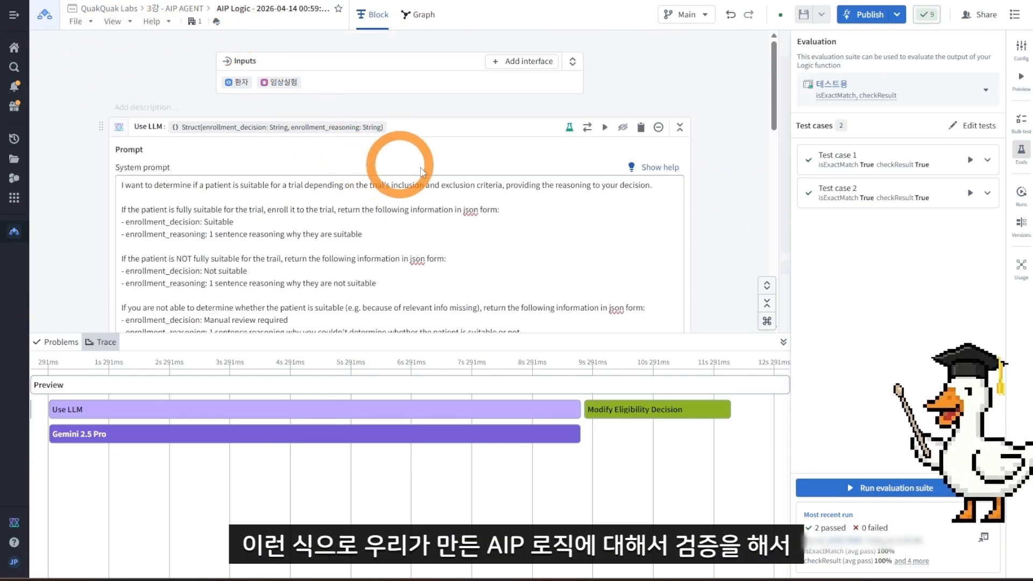
scroll(663, 111, down, 6)
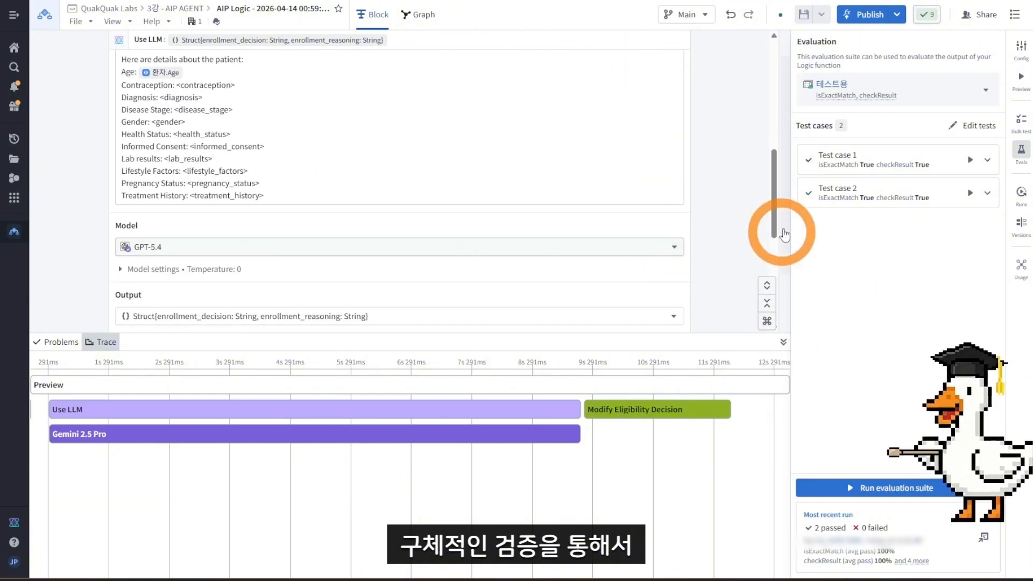
scroll(738, 196, up, 6)
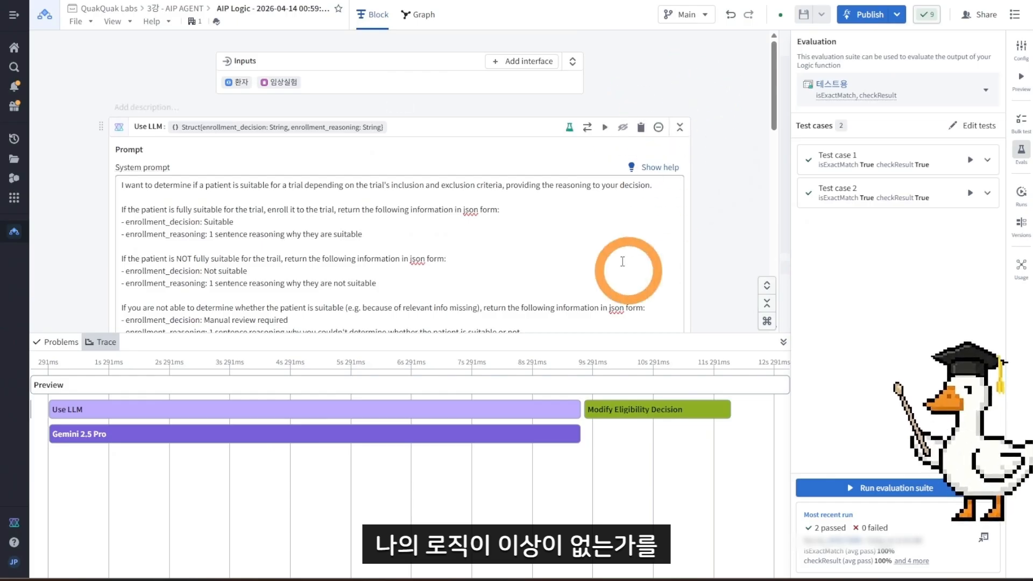
click(680, 127)
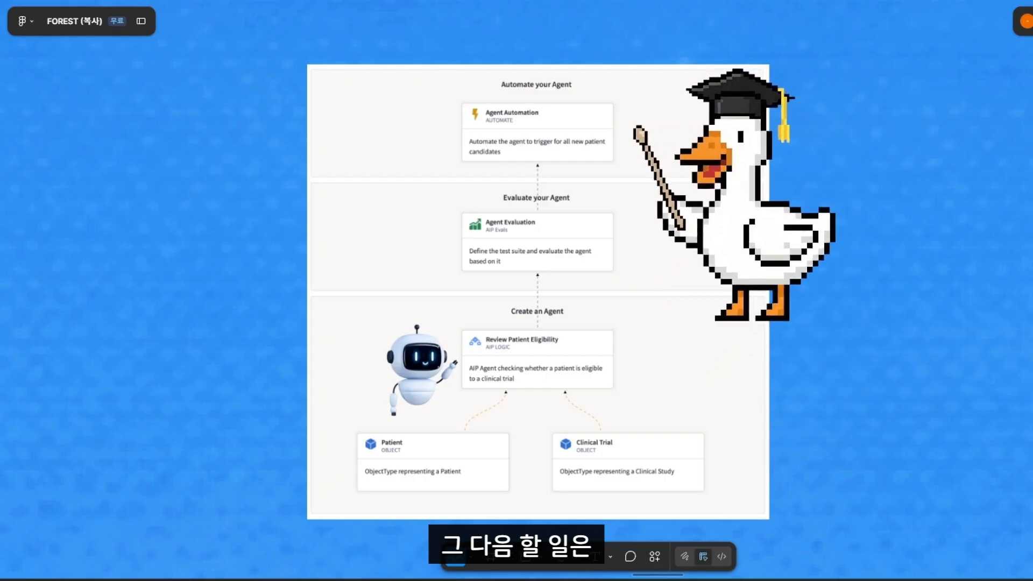
Step: Switch to the FOREST (복사) file in Figma and examine the agent workflow diagram's Create, Evaluate and Automate stages
scroll(525, 119, up, 3)
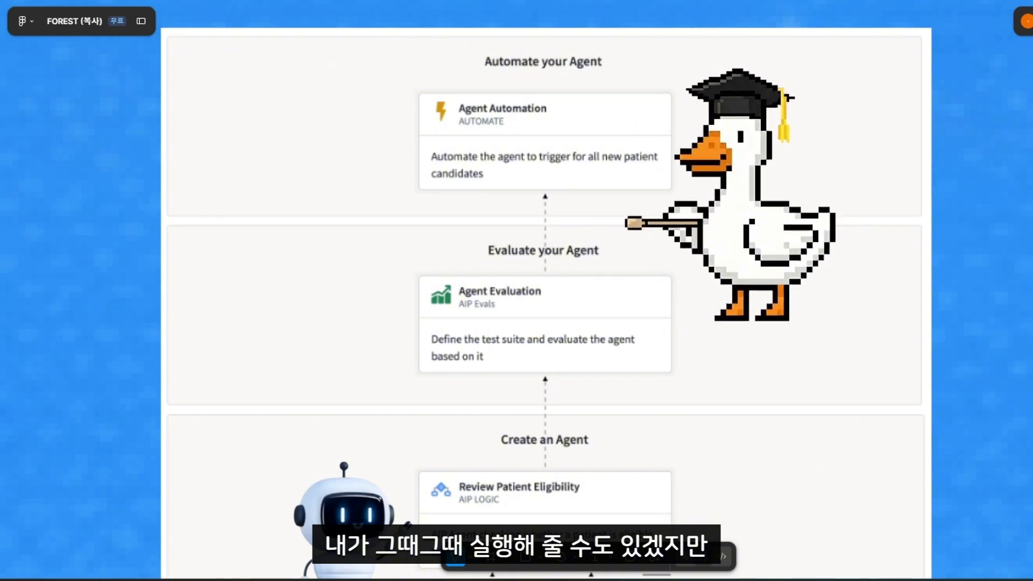
scroll(770, 272, down, 3)
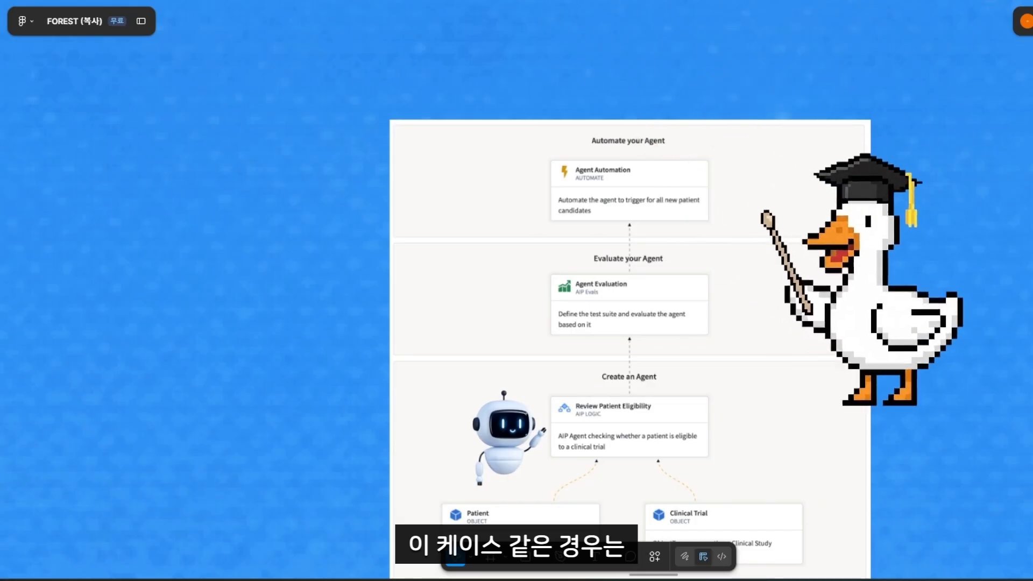
drag(968, 284, 866, 275)
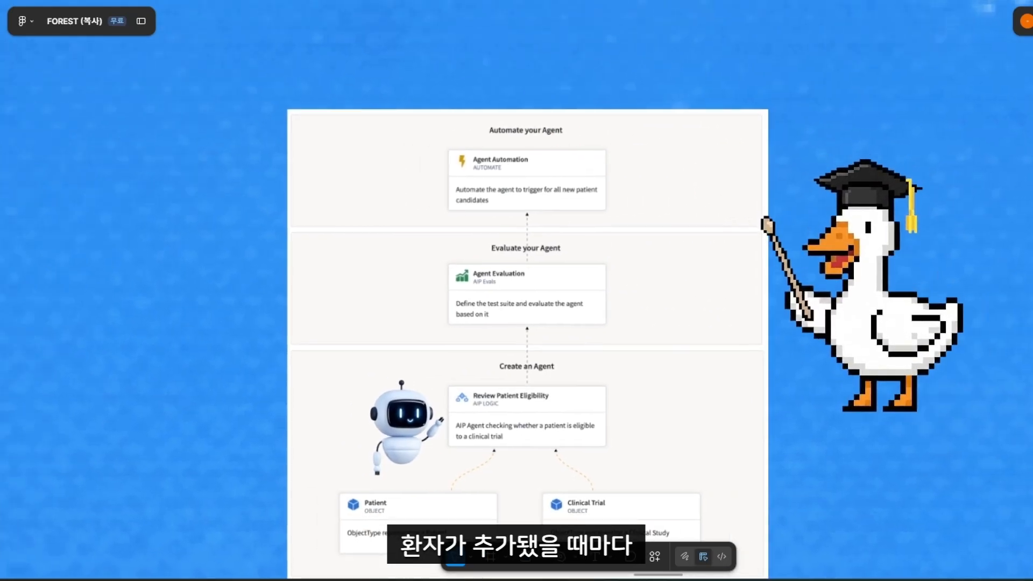